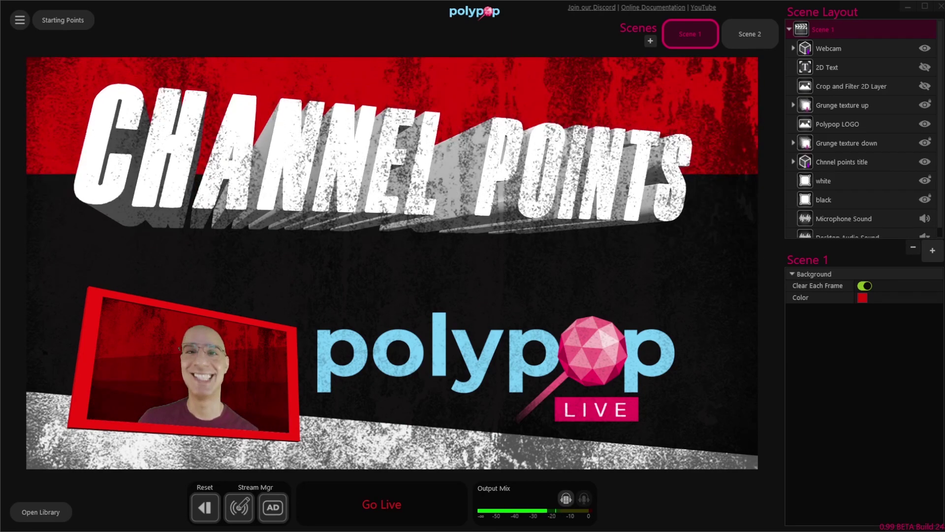
Open the Library and pin it so it stays docked beside the scene preview
key("Left")
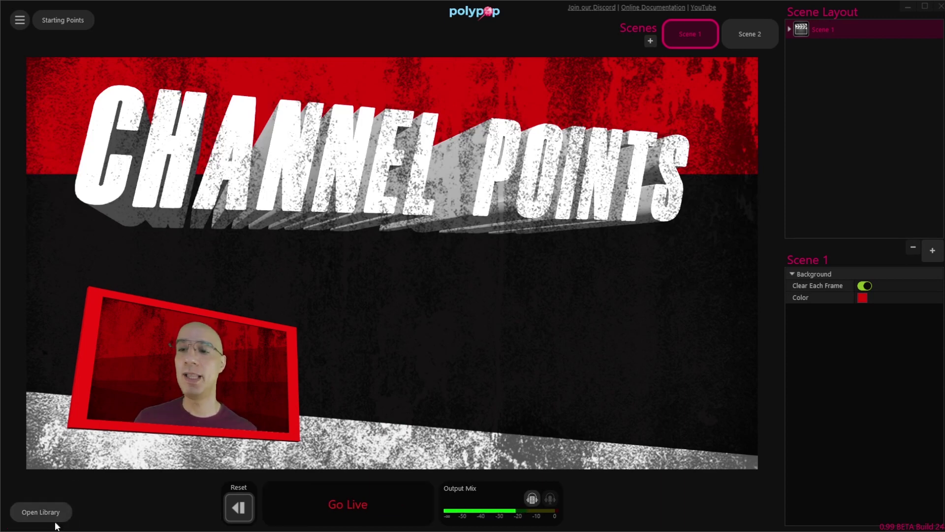
left_click(39, 512)
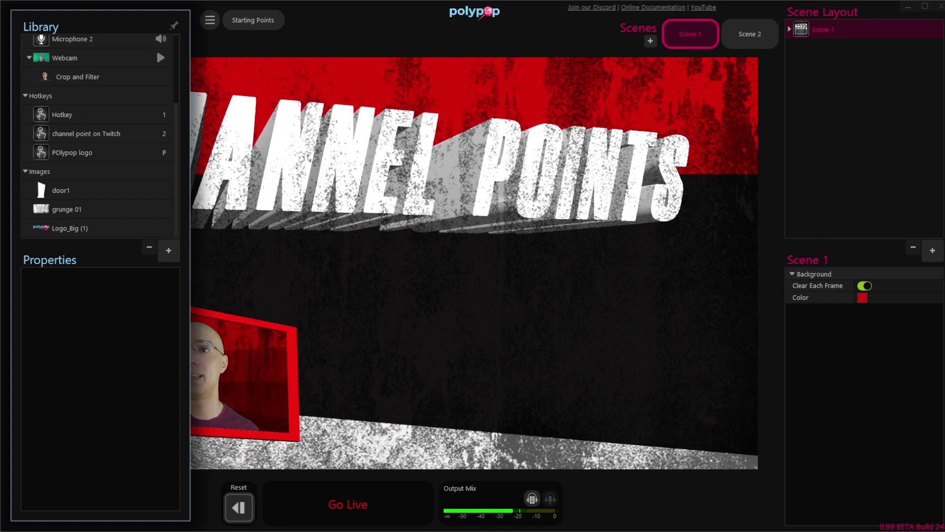
scroll(98, 133, "up", 2)
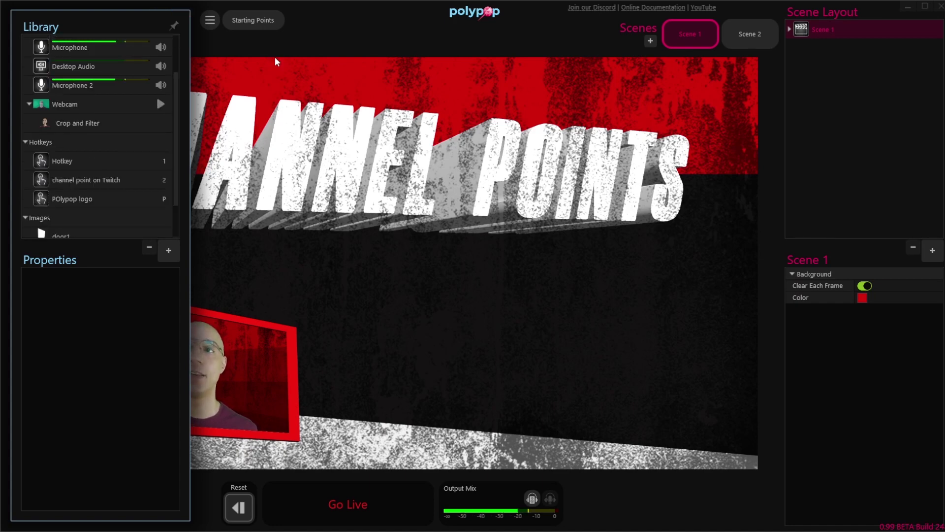
left_click(173, 25)
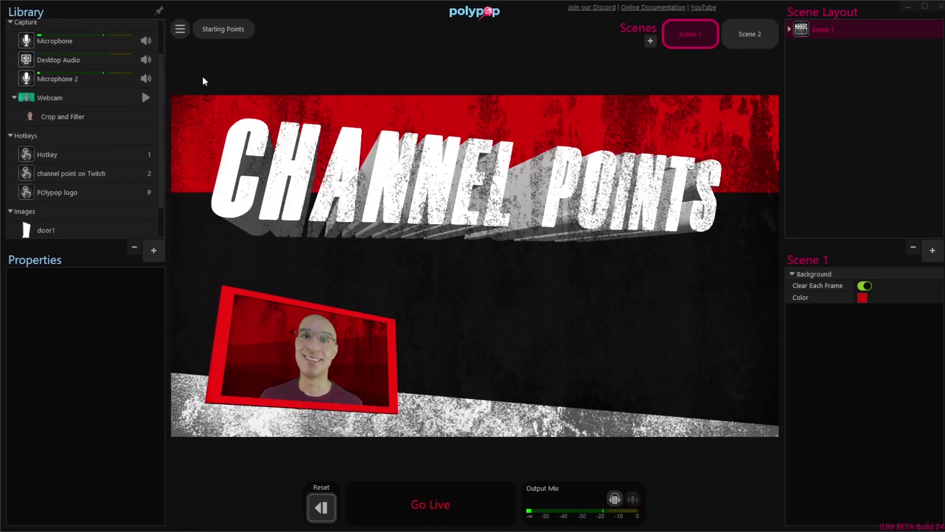
Add a Twitch Alerts source to the Library and sign in to Twitch from its properties
left_click(153, 252)
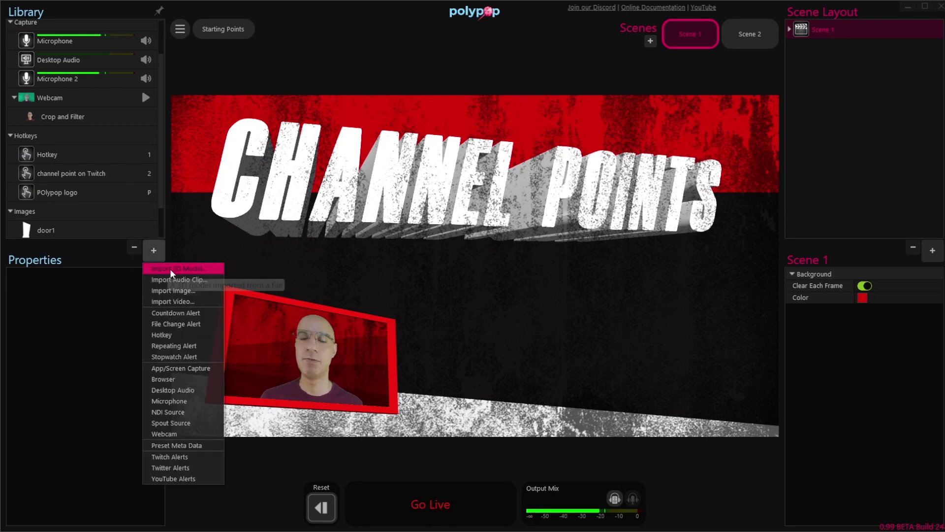
left_click(204, 460)
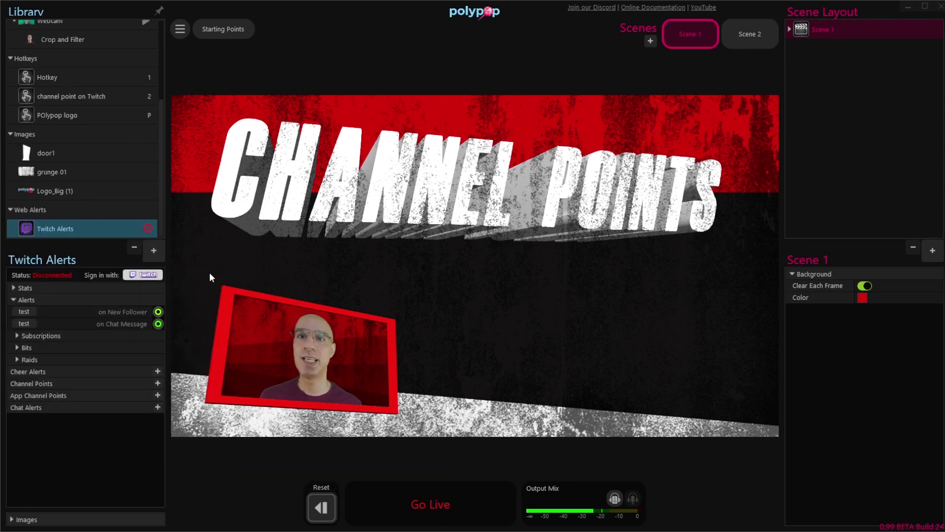
left_click(138, 275)
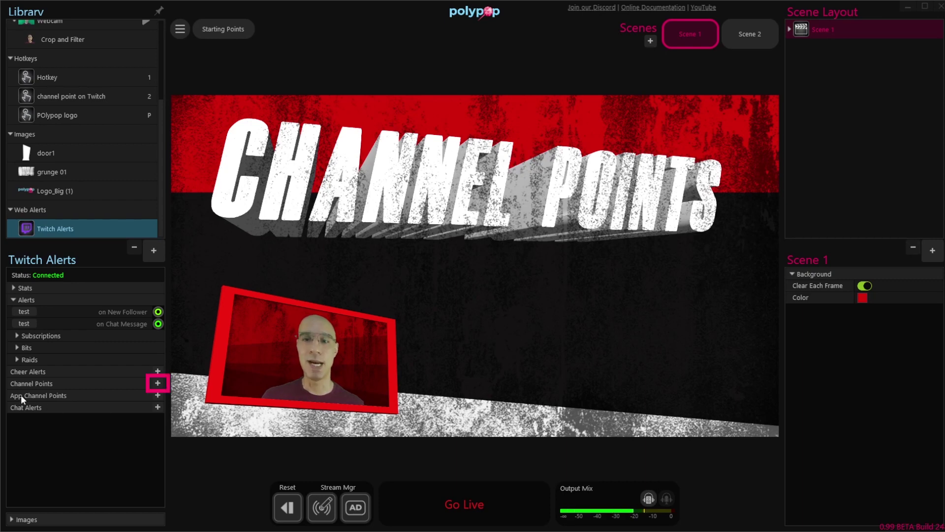
Add a Channel Points alert and choose Candy Corn as its custom reward
left_click(157, 383)
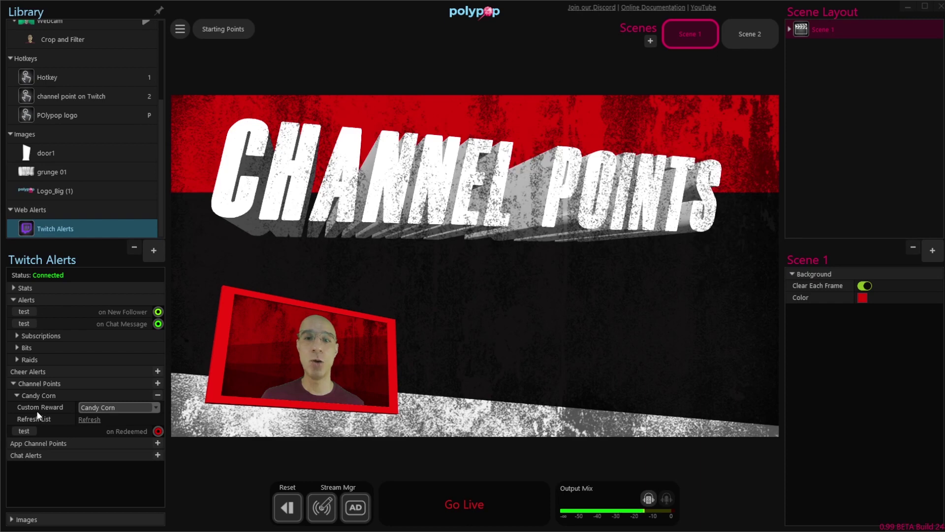
left_click(122, 407)
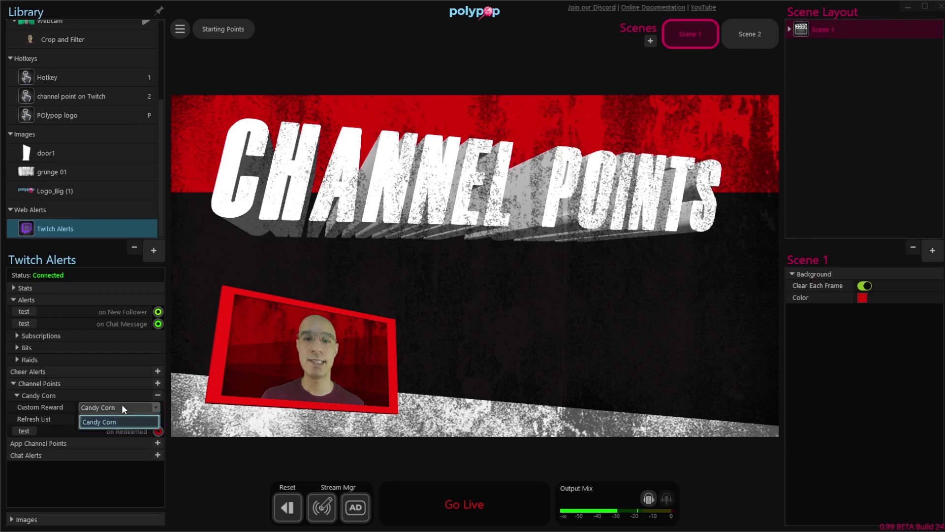
left_click(118, 421)
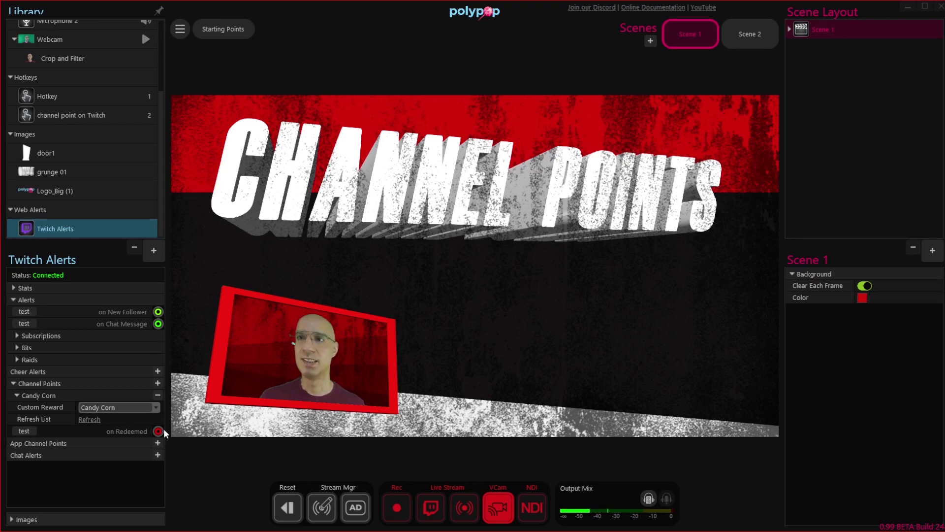
Connect Candy Corn's on Redeemed alert to the Candy Corn 3D Object Emitter's Emit Timed Burst action and test the alert
left_click_drag(158, 433, 496, 295)
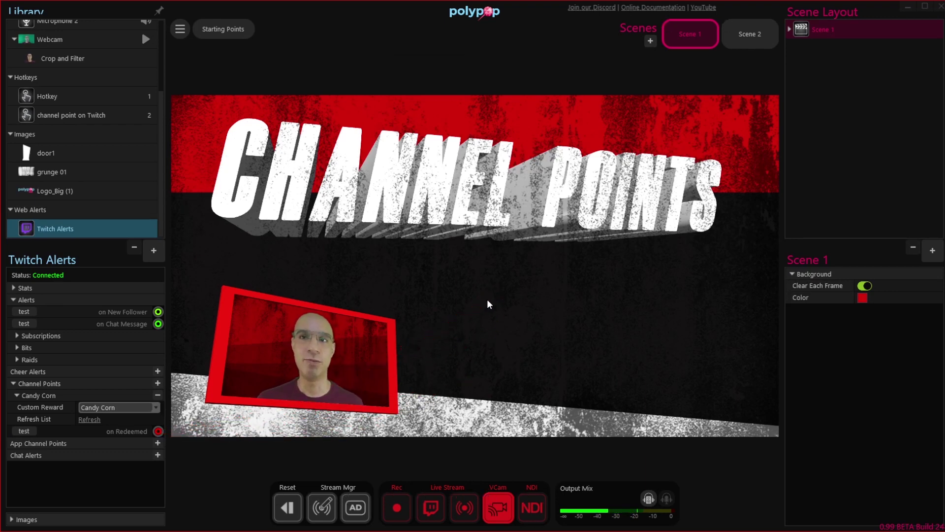
left_click(789, 29)
left_click(808, 67)
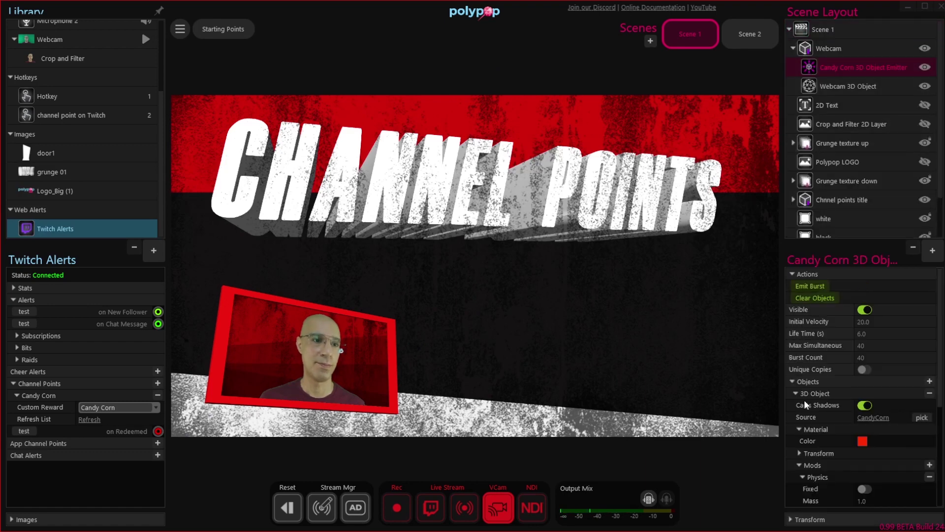
scroll(862, 355, "down", 5)
left_click_drag(158, 431, 790, 452)
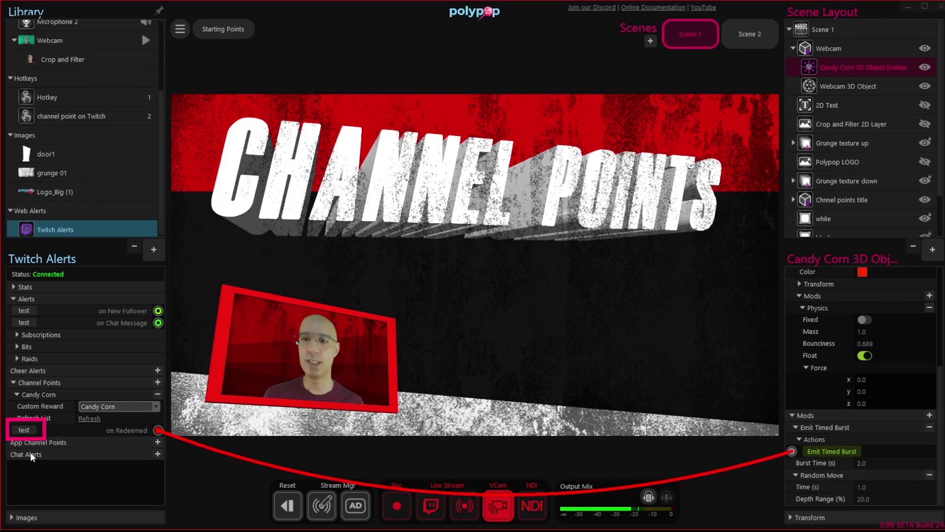
left_click(22, 429)
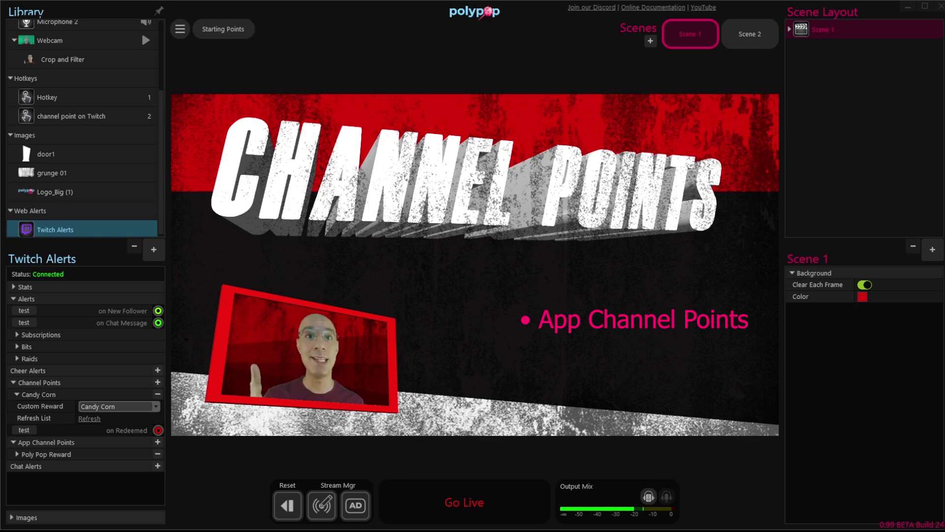
Replace the existing Poly Pop Reward with a new App Channel Points reward and expand its settings
left_click(157, 453)
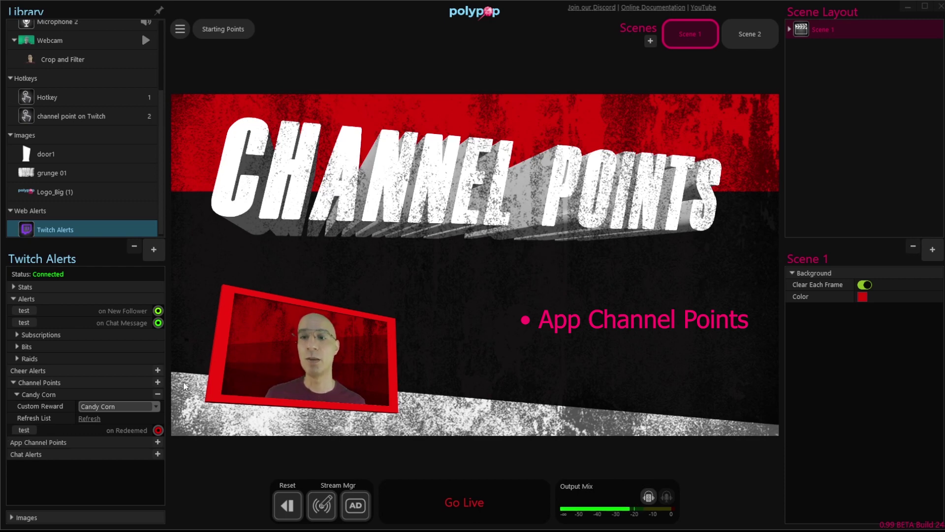
left_click(13, 384)
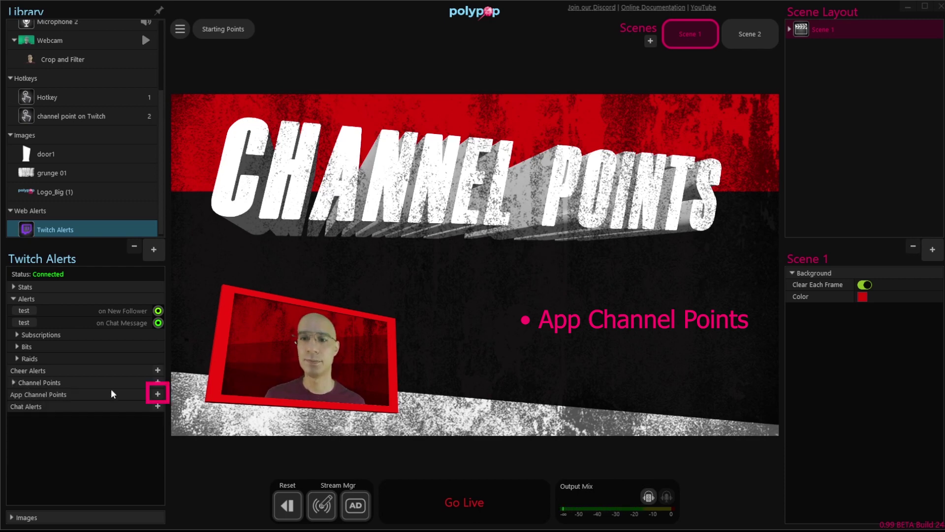
left_click(158, 394)
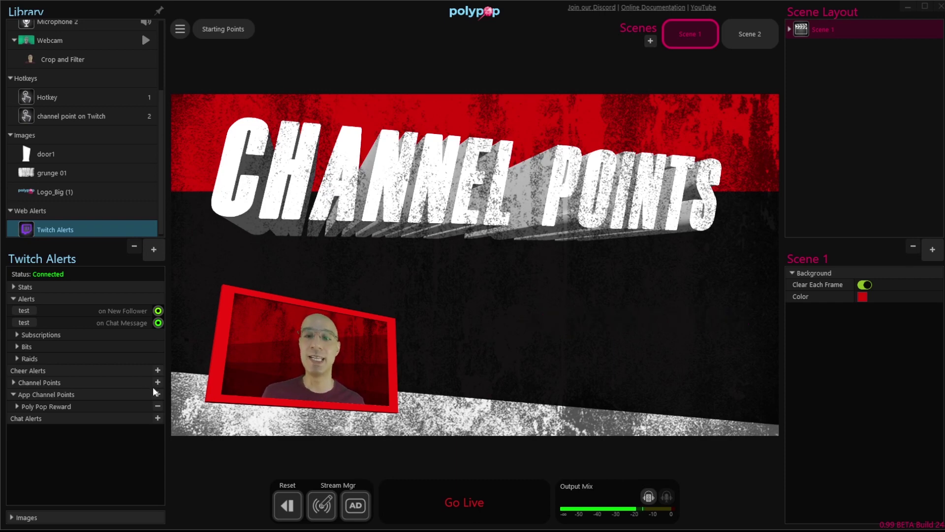
left_click(16, 406)
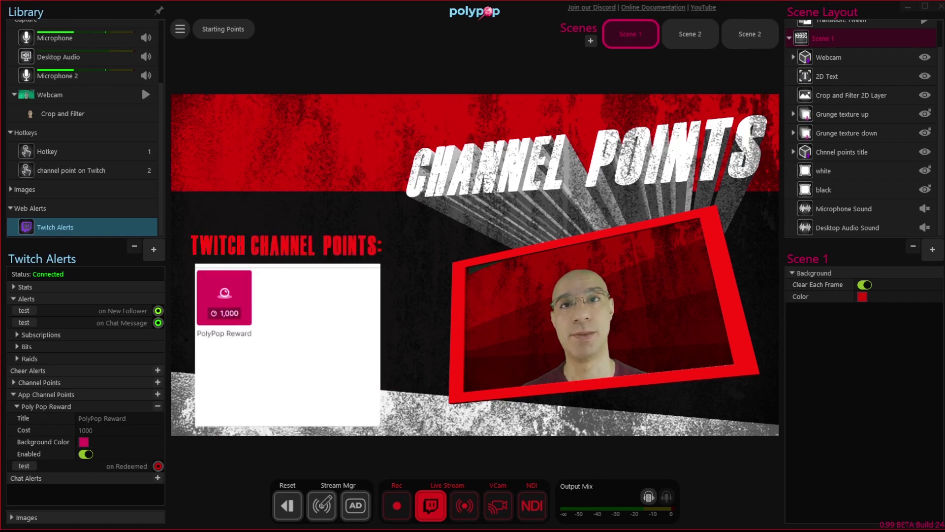
Title the new App Channel Points reward Hydrate and set its cost to 200
scroll(862, 128, "up", 1)
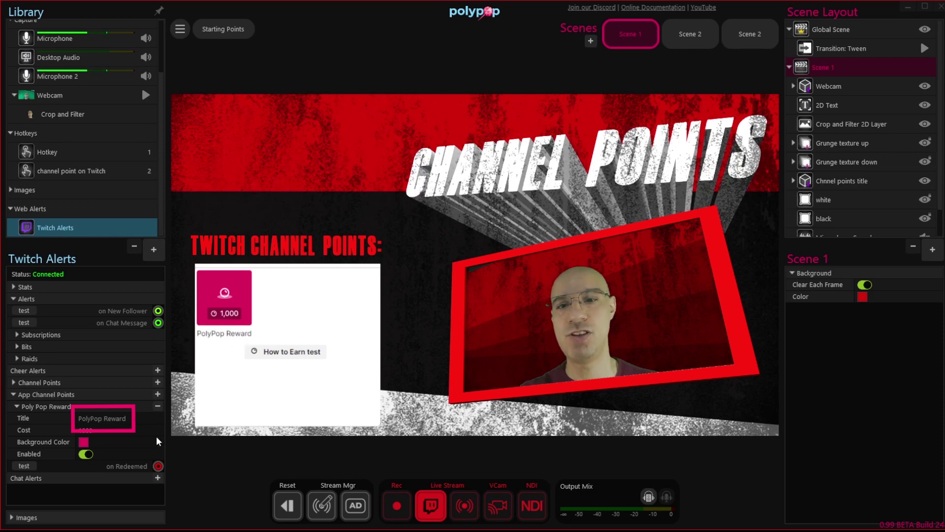
triple_click(103, 417)
type("Hydrate")
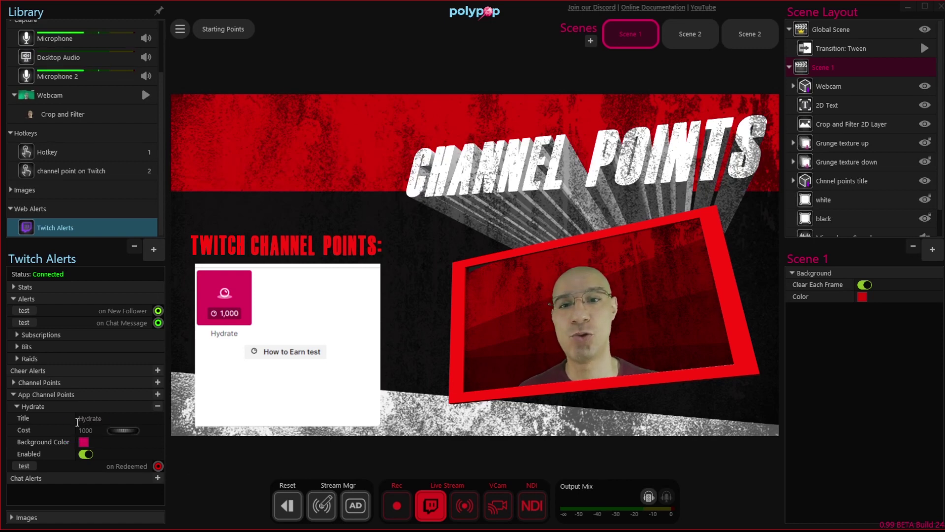
left_click(102, 427)
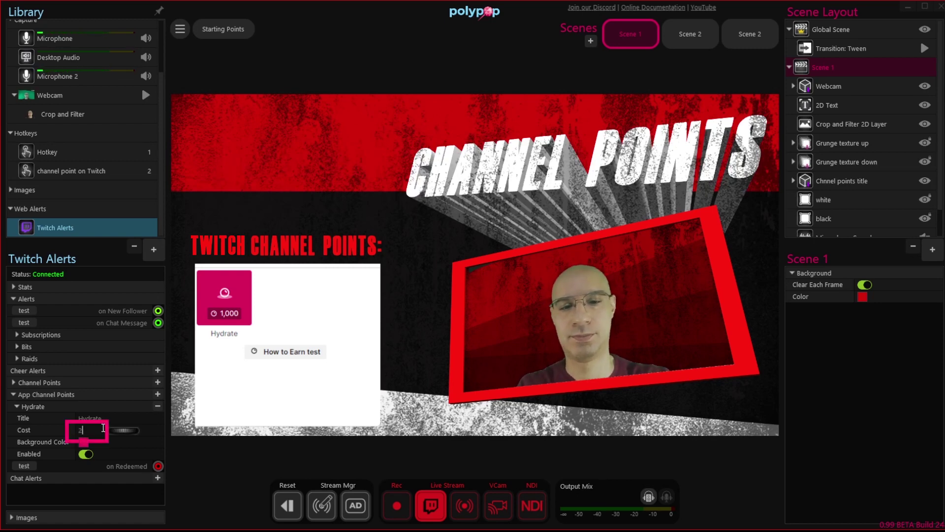
key("Return")
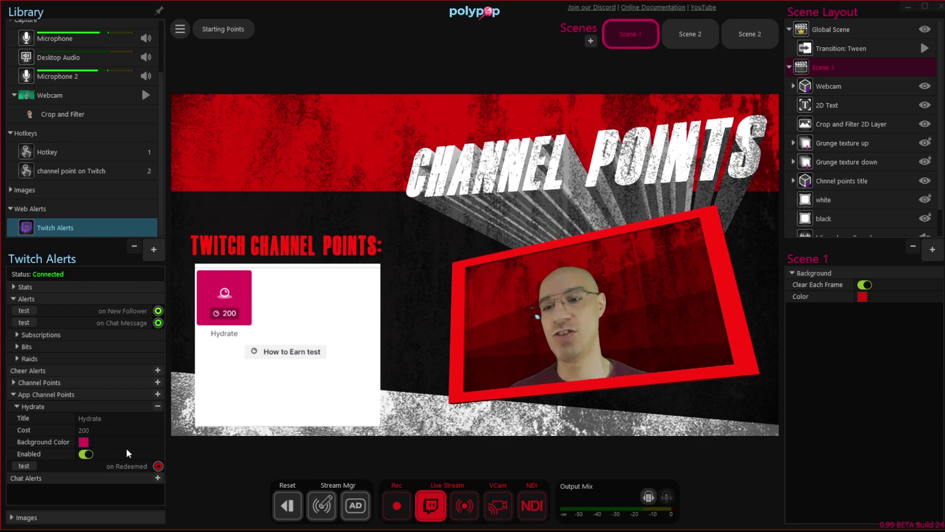
Change the Hydrate reward's background color to orange, RGB 218, 136, 32
left_click(85, 442)
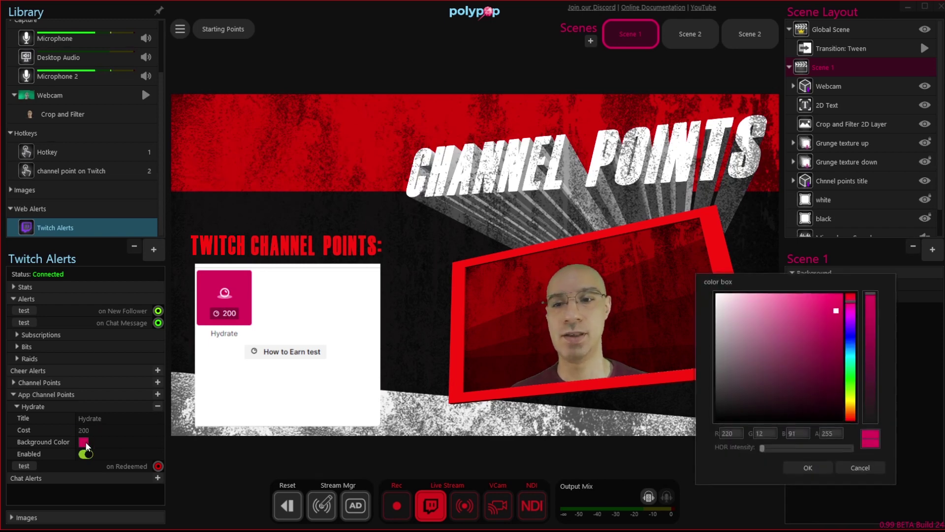
left_click(799, 343)
left_click(849, 318)
left_click(832, 308)
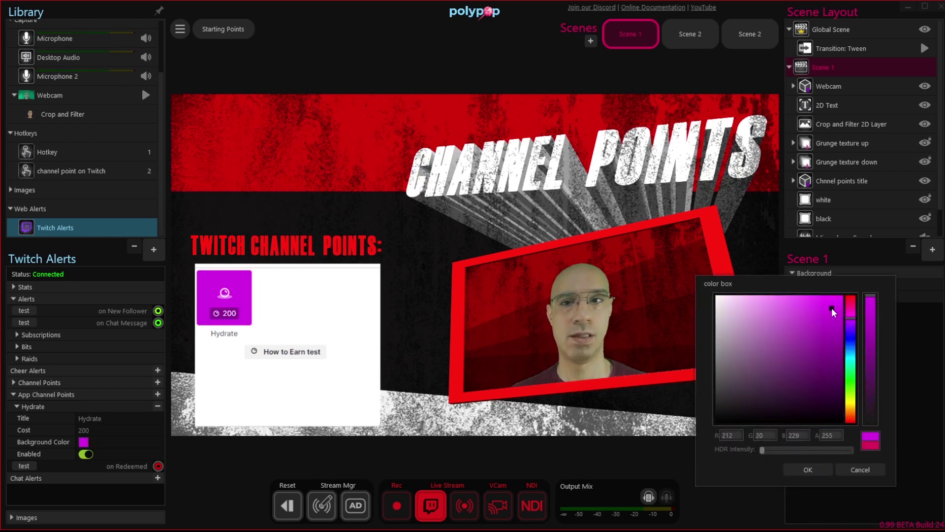
left_click(853, 390)
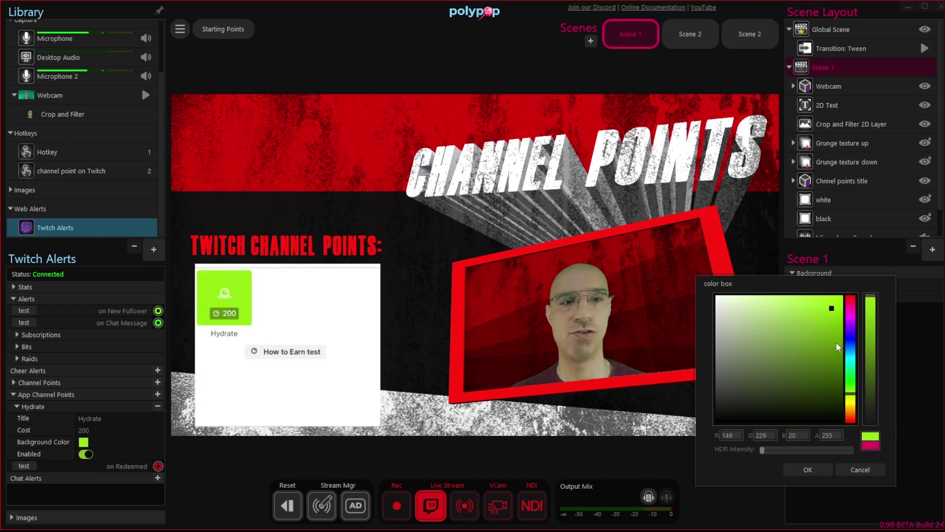
left_click(822, 340)
left_click(850, 410)
left_click(824, 313)
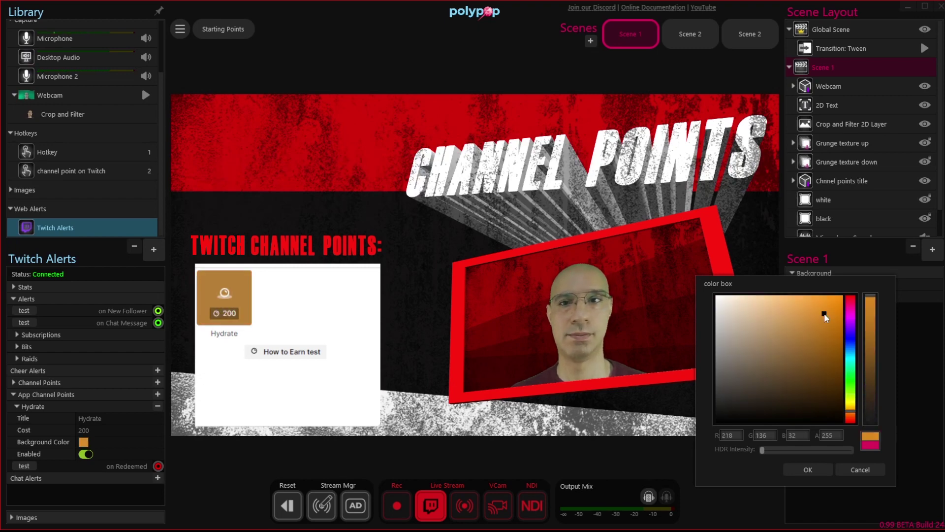
left_click(809, 469)
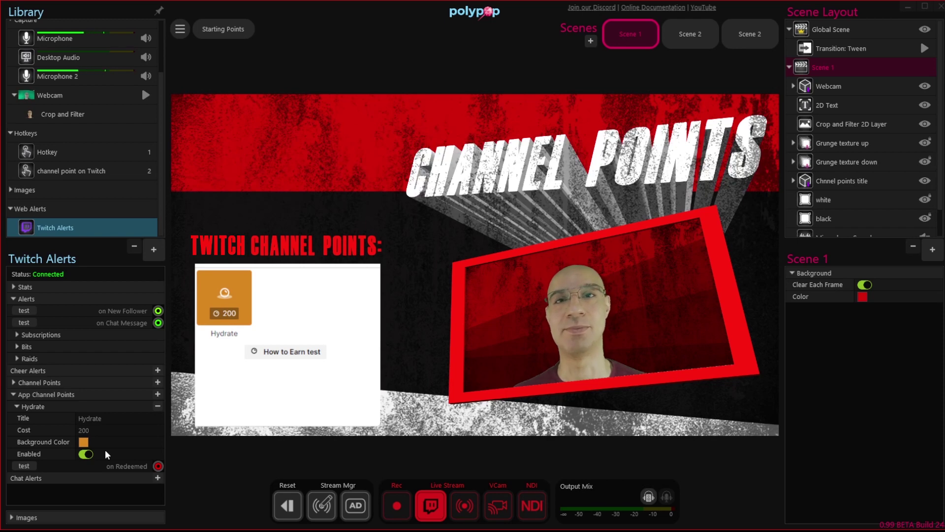
Add three more App Channel Points rewards and expand their settings
mouse_move(156, 426)
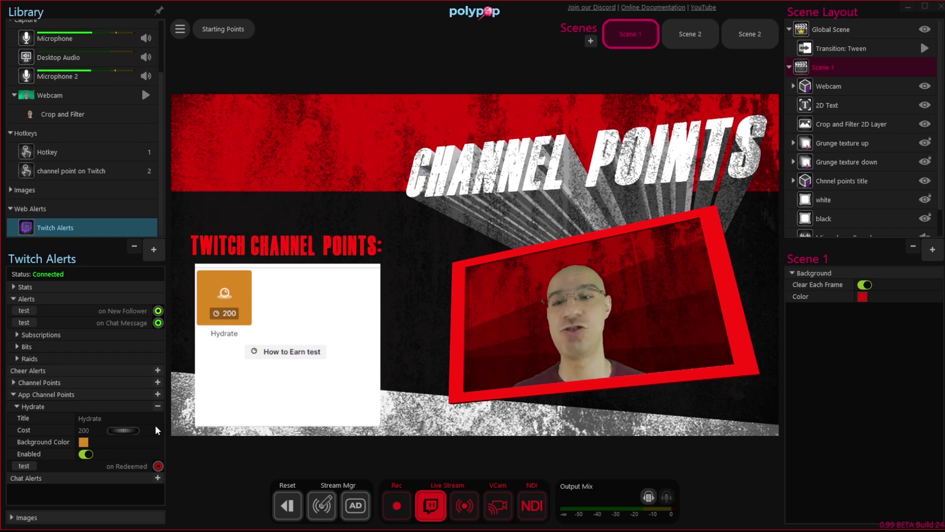
left_click(155, 397)
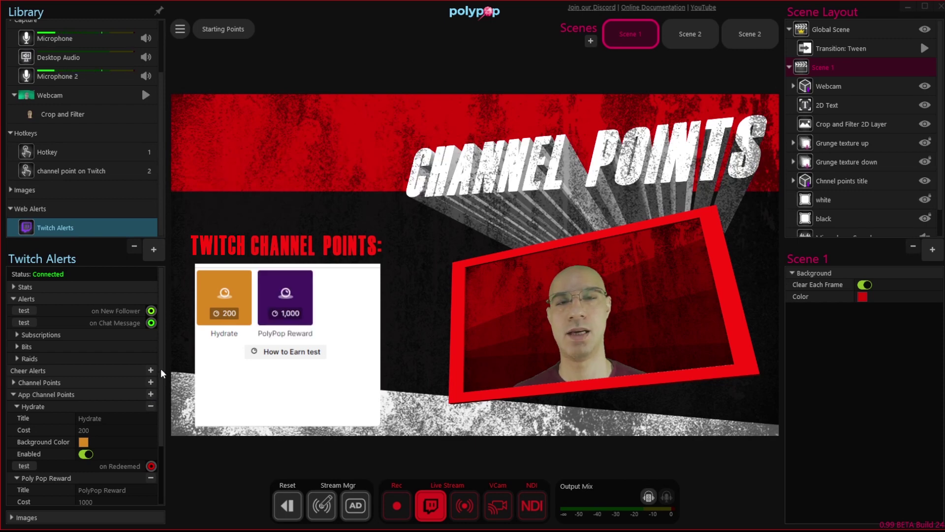
scroll(161, 394, "down", 2)
scroll(161, 394, "down", 4)
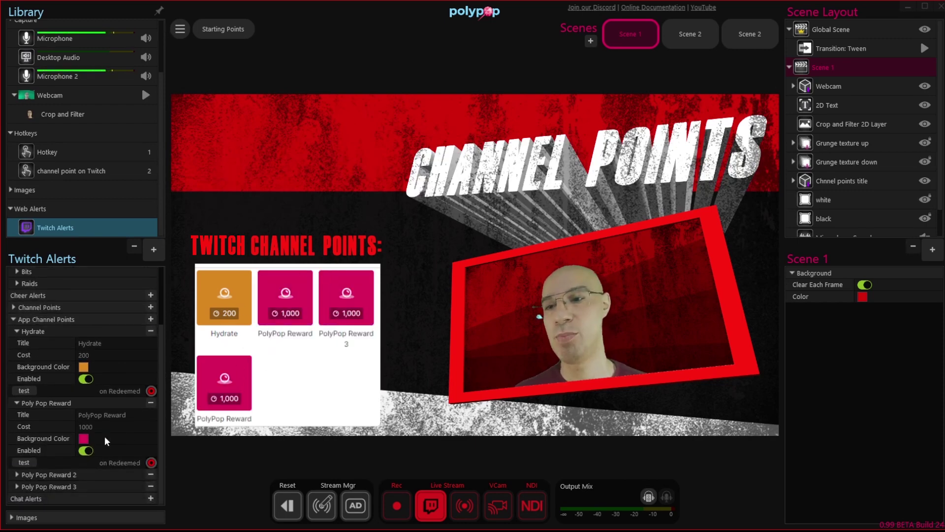
left_click(16, 474)
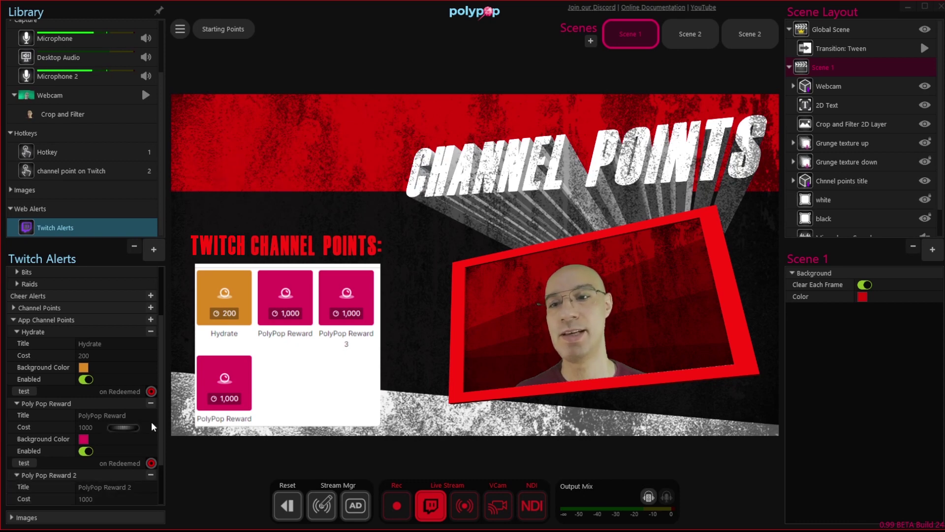
scroll(159, 424, "down", 2)
scroll(159, 423, "down", 4)
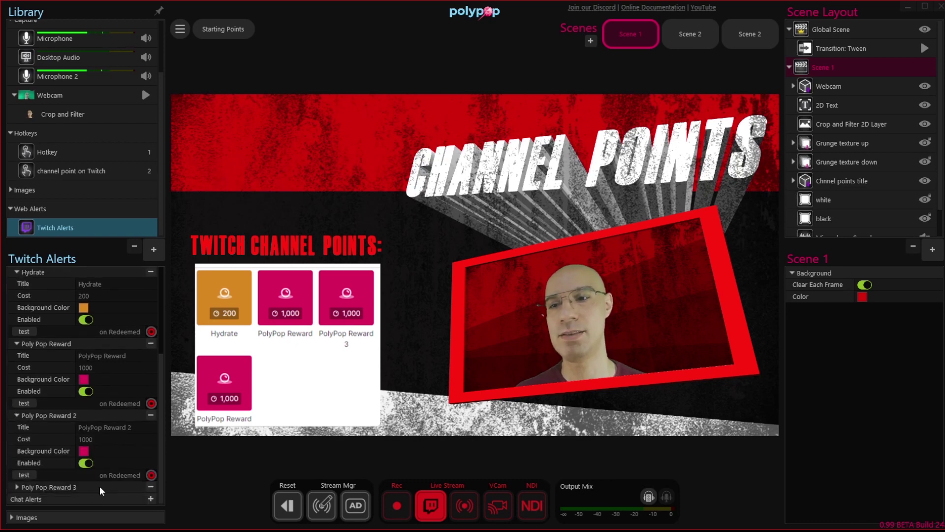
left_click(17, 487)
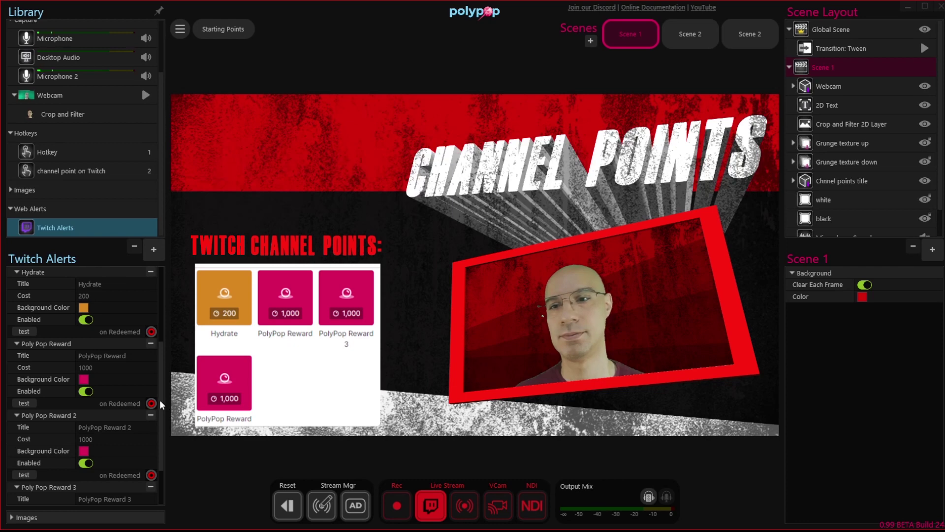
Title the three new rewards Send love, Roll the Dice and Spin Screen, in list order
scroll(160, 399, "down", 6)
triple_click(122, 296)
type("Send love")
triple_click(123, 367)
type("Roll the Dice")
triple_click(123, 438)
type("Spin Screen")
Set the background colors to dark red for Send love, teal green for Roll the Dice and purple for Spin Screen
left_click(84, 319)
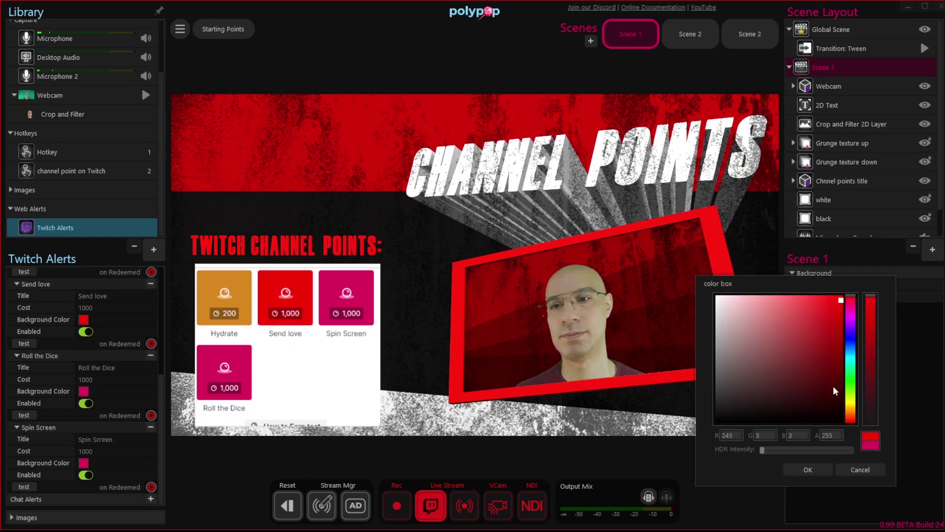
left_click(850, 302)
left_click(808, 469)
left_click(84, 391)
left_click(850, 384)
left_click(808, 469)
left_click(84, 463)
left_click(834, 356)
left_click(808, 469)
Set the reward costs to 550 for Send love, 700 for Roll the Dice and 1500 for Spin Screen
triple_click(122, 307)
type("550")
triple_click(123, 379)
type("700")
triple_click(123, 451)
type("1500")
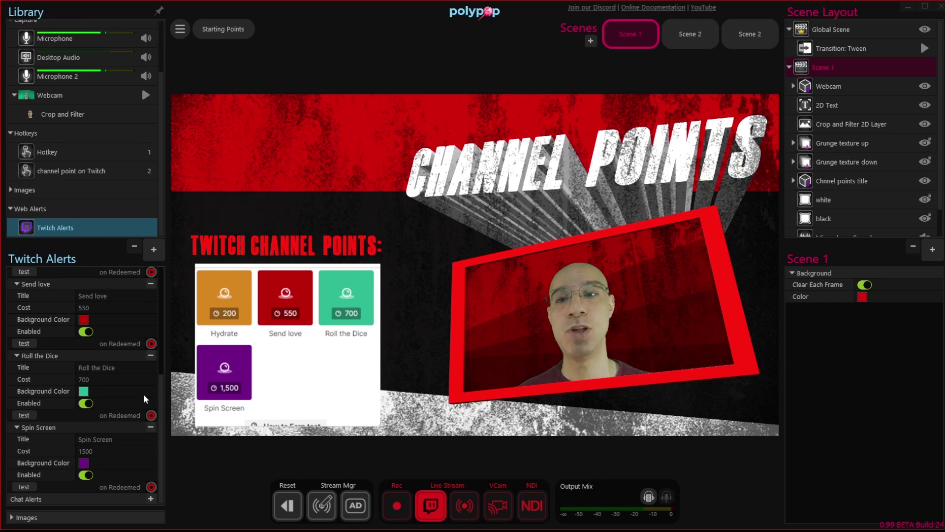
Create an action sequence from the Send love reward's on Redeemed alert and name it Send Love Channel Points
left_click(150, 343)
left_click_drag(151, 344, 402, 69)
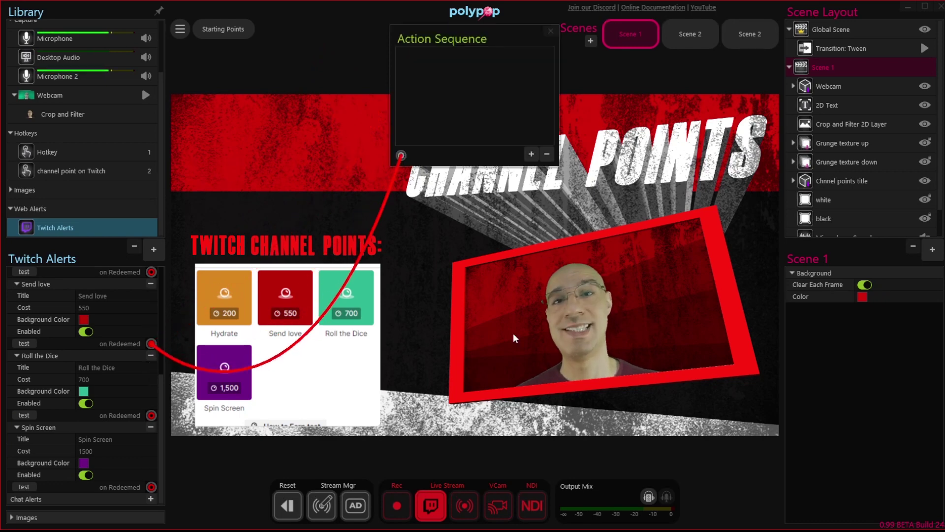
double_click(471, 37)
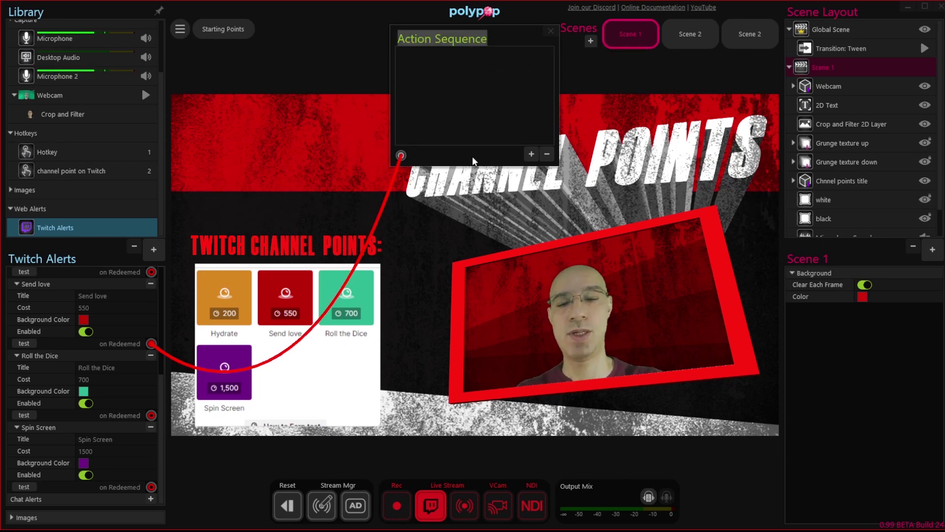
type("Send Love Channel Points")
key("Return")
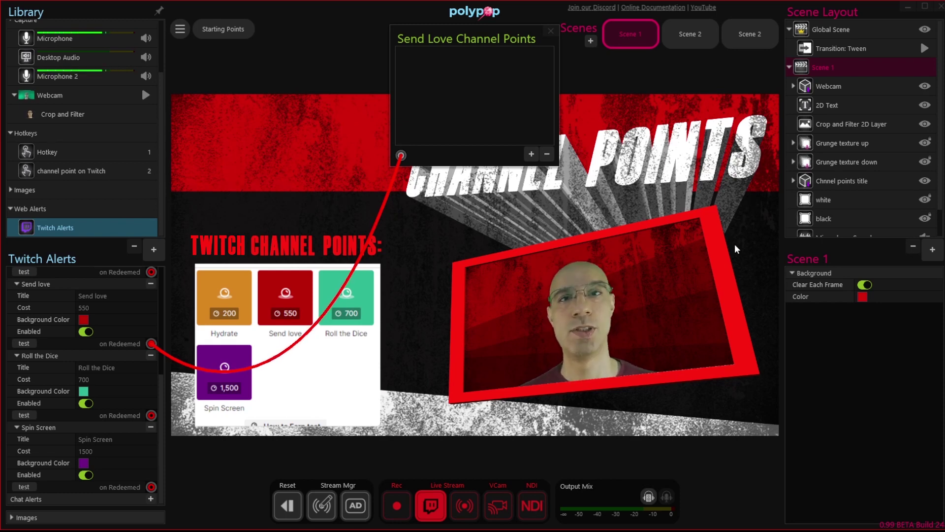
Add the Heart 2 3D object to the scene as a 3D Object Emitter
left_click(932, 250)
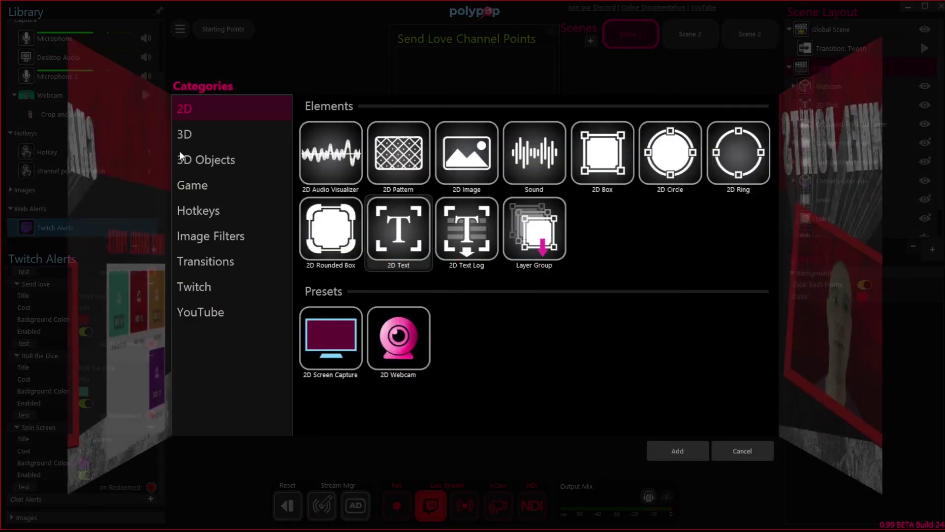
left_click(210, 157)
scroll(543, 321, "down", 10)
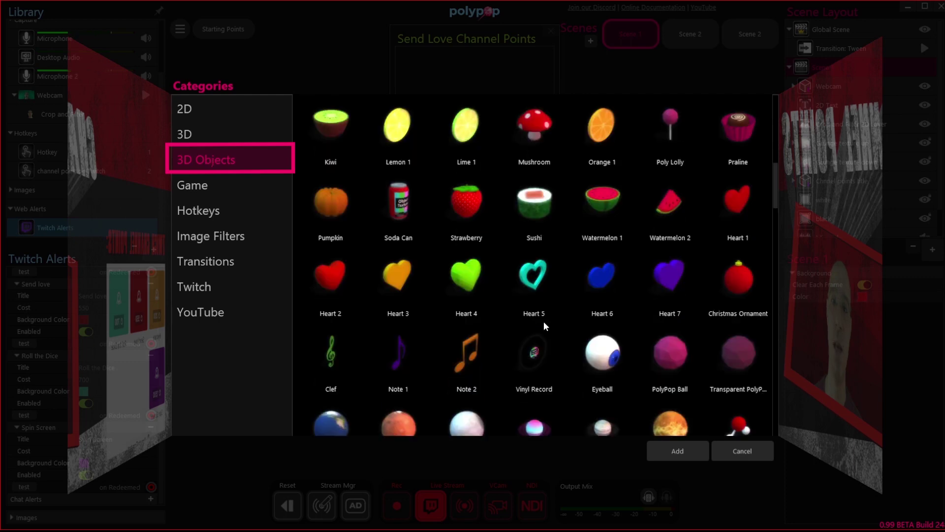
left_click(322, 276)
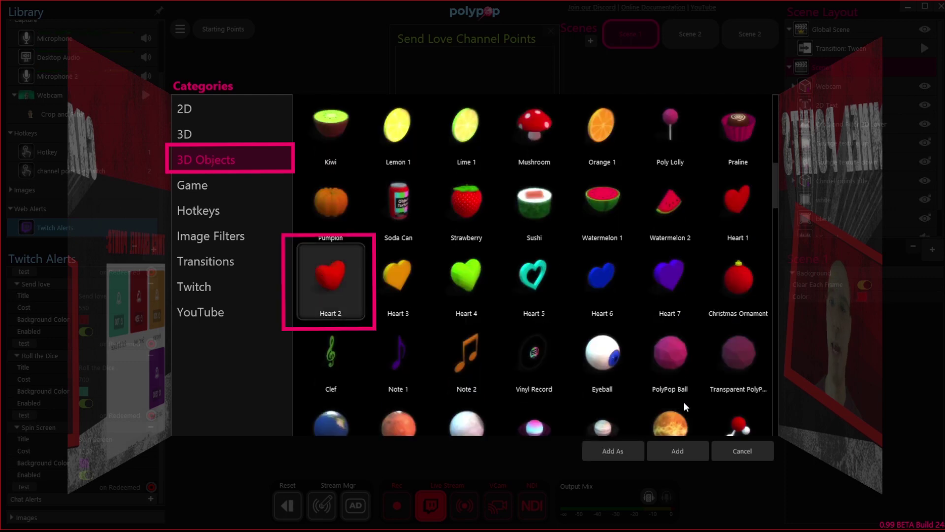
left_click(614, 454)
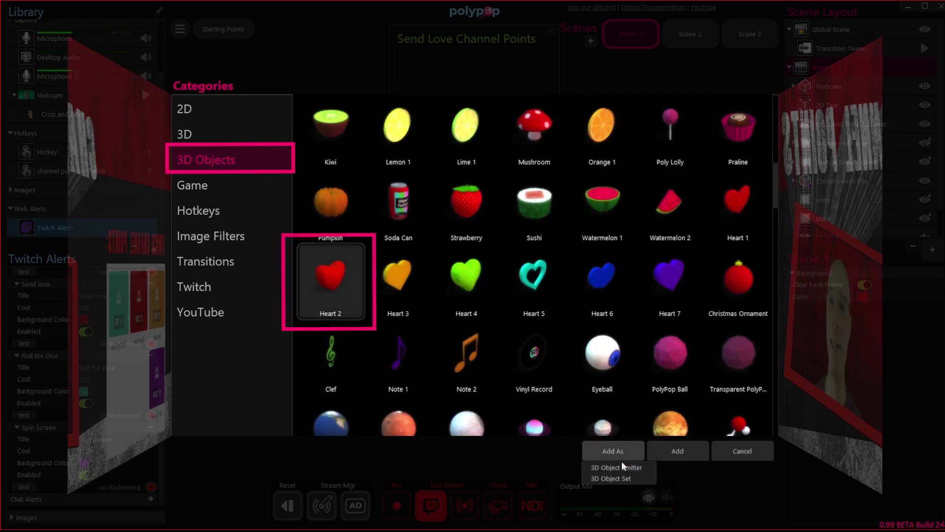
left_click(641, 468)
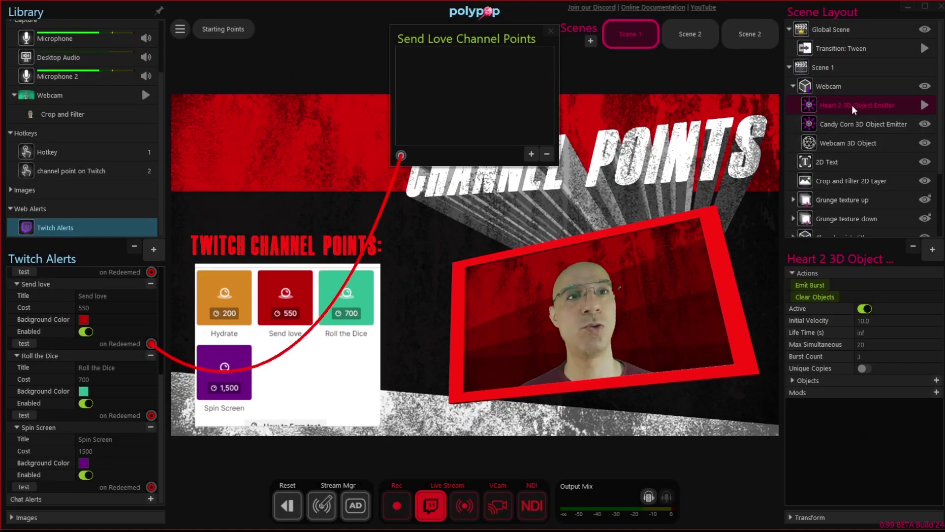
Set the heart emitter's life time to 3 seconds and burst count to 10, and connect a new Emit Alert action to its Emit Burst
left_click(893, 105)
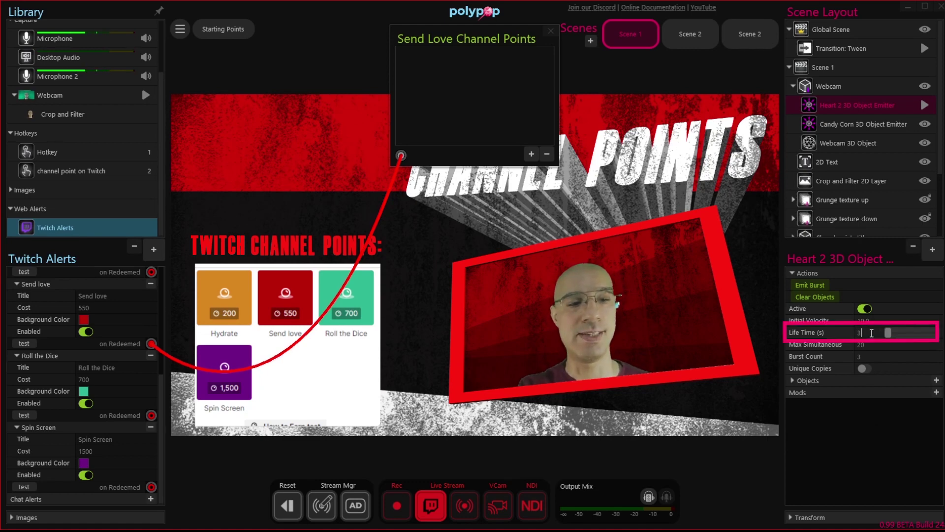
left_click_drag(888, 333, 907, 333)
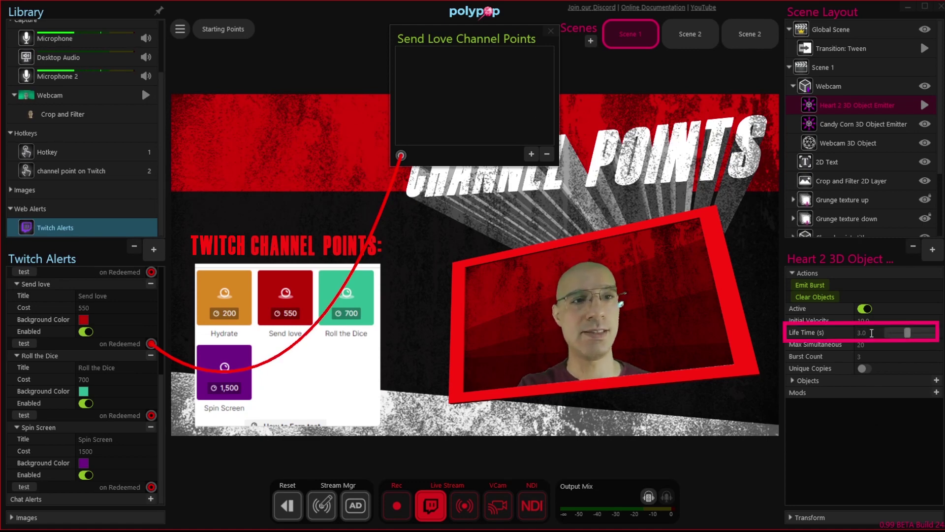
left_click(531, 154)
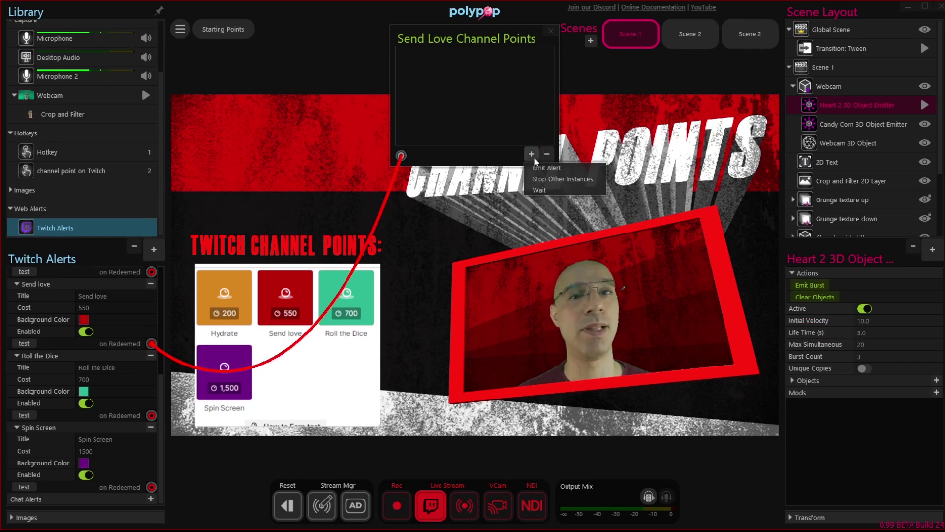
left_click(572, 168)
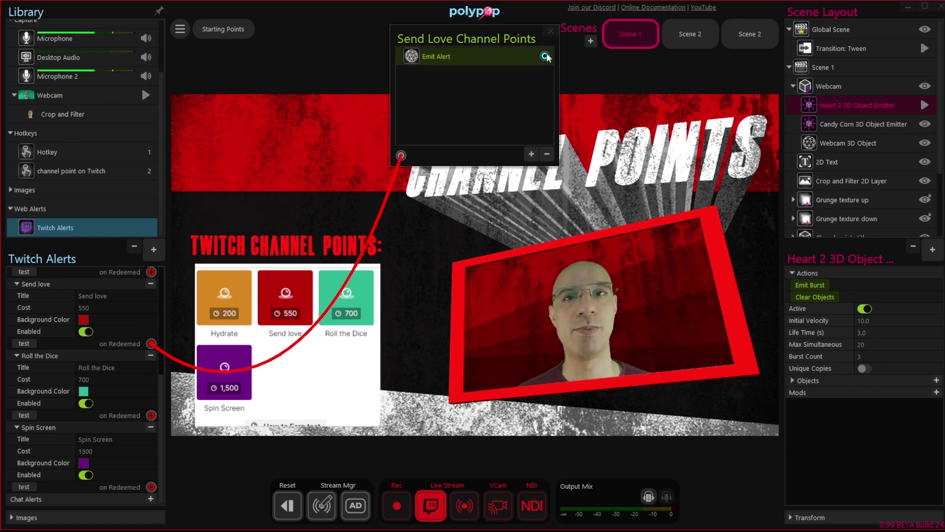
left_click_drag(545, 55, 791, 285)
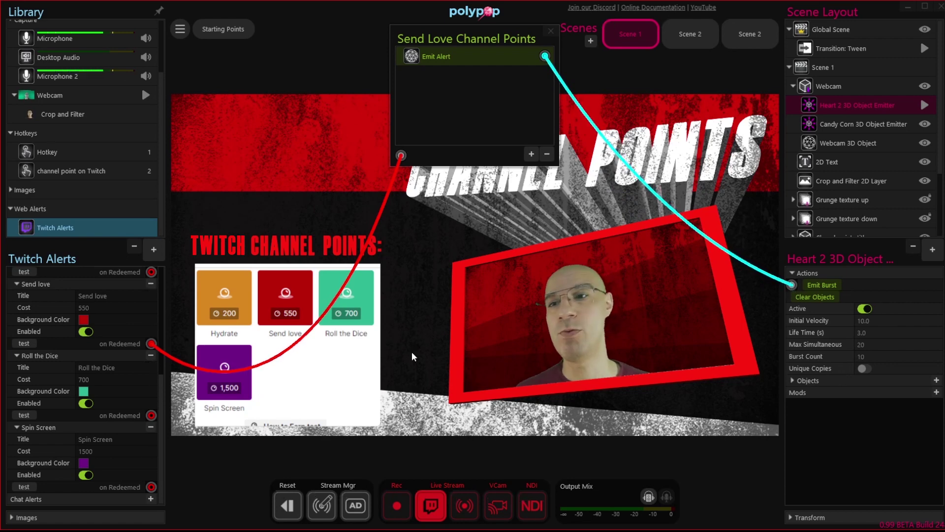
Test the Send love redemption with the action sequence window moved aside, and again with it closed
left_click(26, 340)
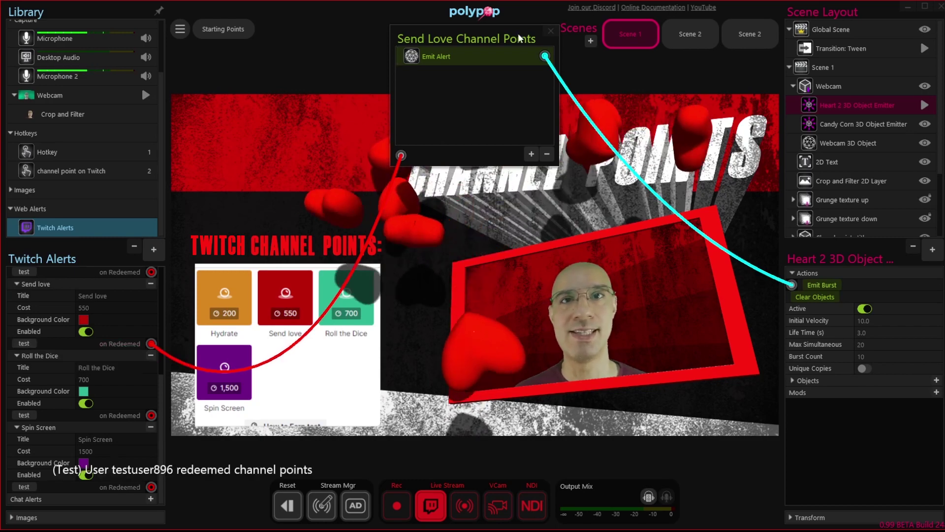
left_click_drag(512, 37, 482, 341)
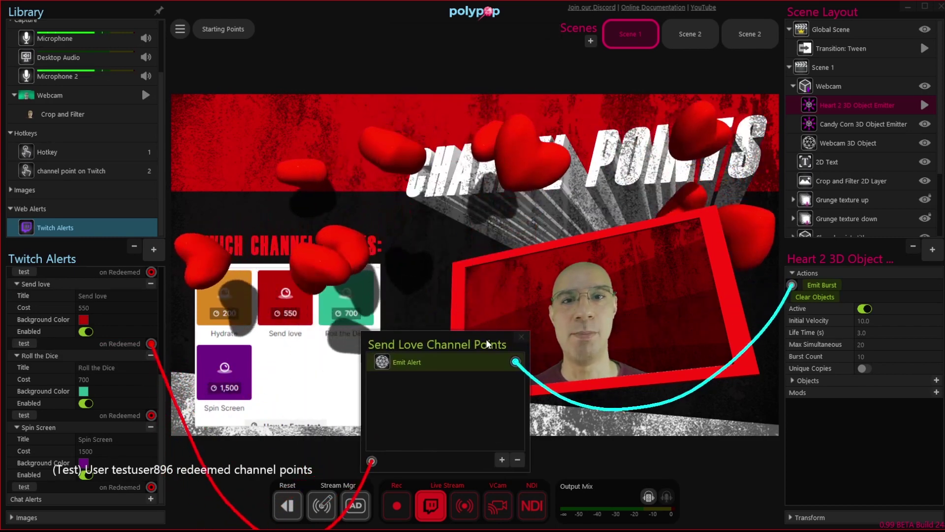
left_click(521, 336)
left_click(28, 341)
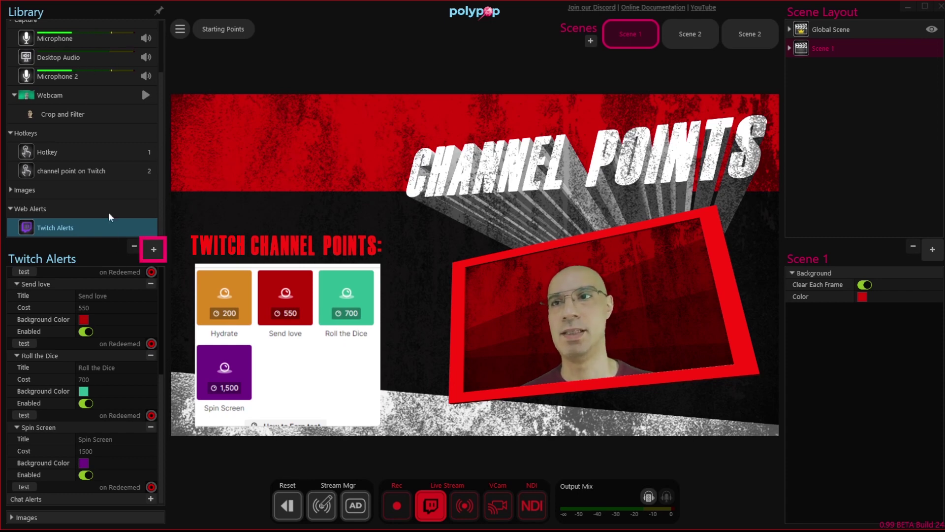
Add a hotkey source named Channel points on/off and assign it to K
left_click(154, 249)
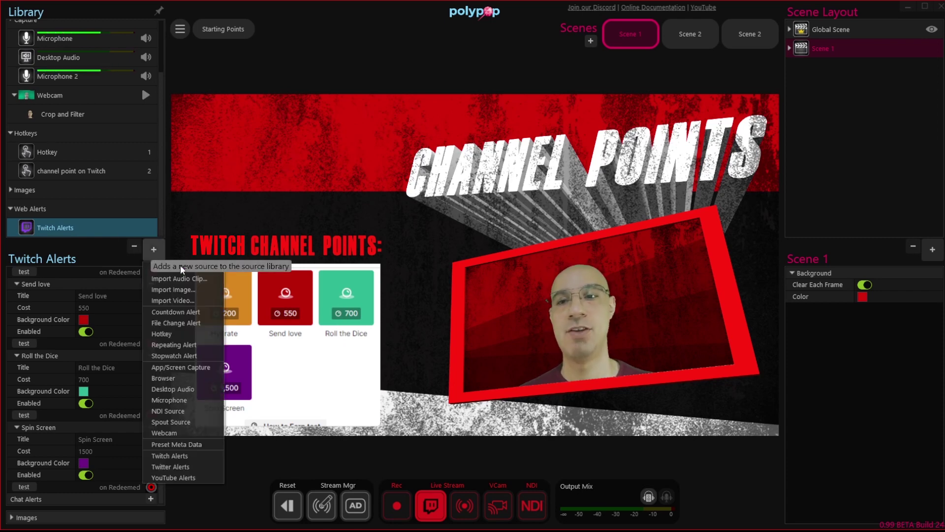
left_click(212, 338)
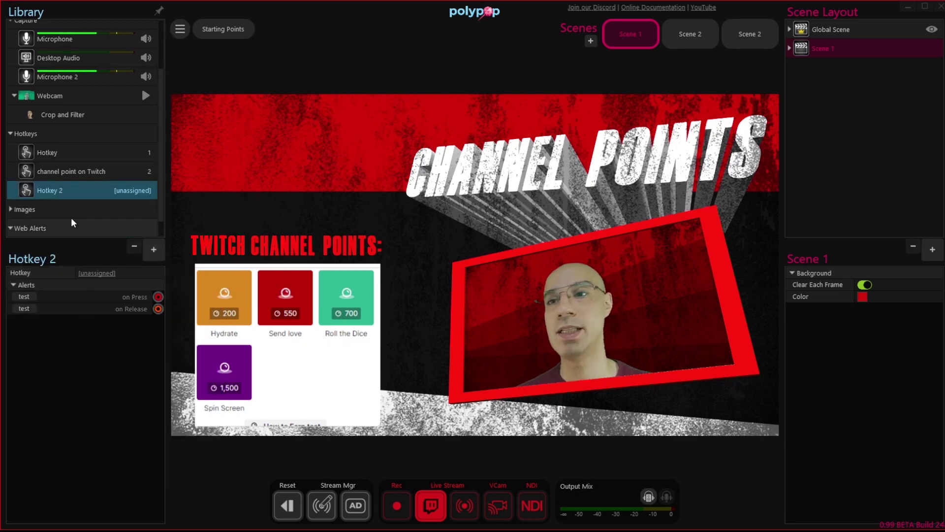
double_click(89, 183)
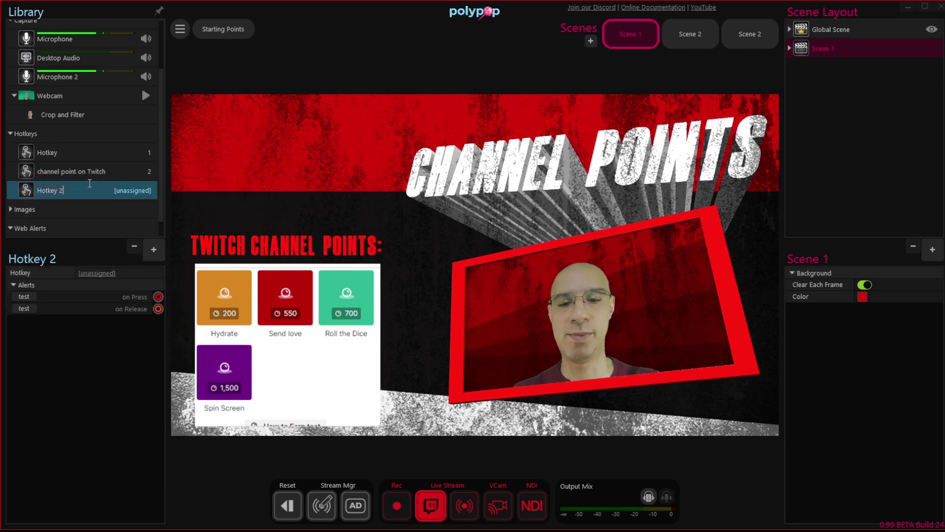
type("Channel points on/off")
key("Return")
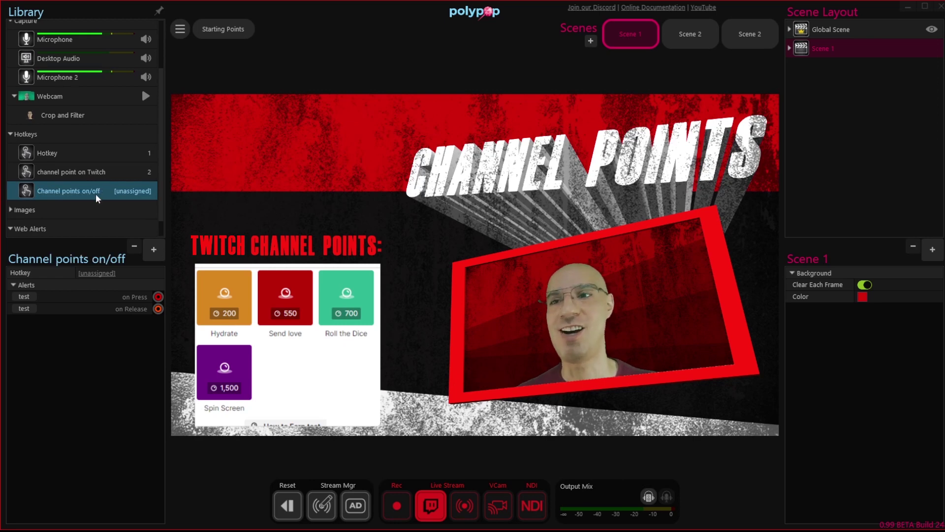
left_click(95, 274)
key("k")
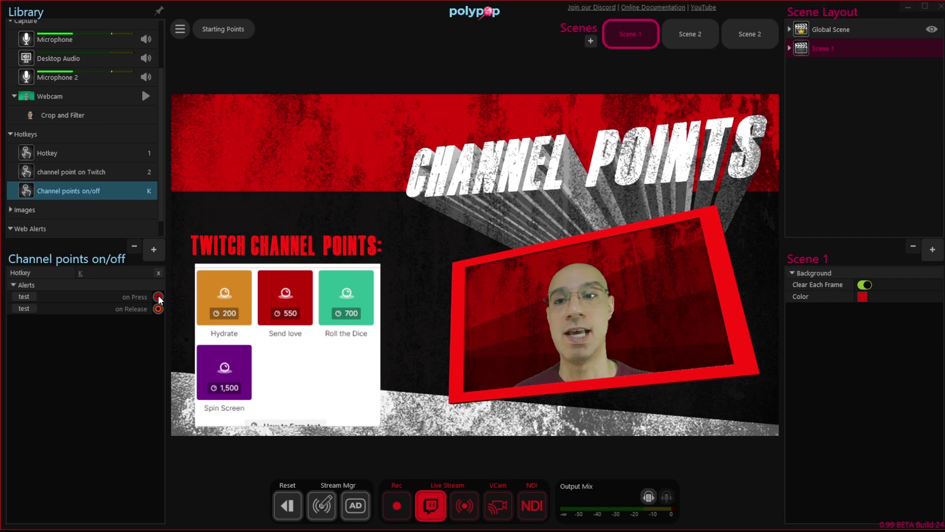
Create an action sequence from the new hotkey's on Press alert and name it Channel points on/off
left_click_drag(159, 297, 403, 72)
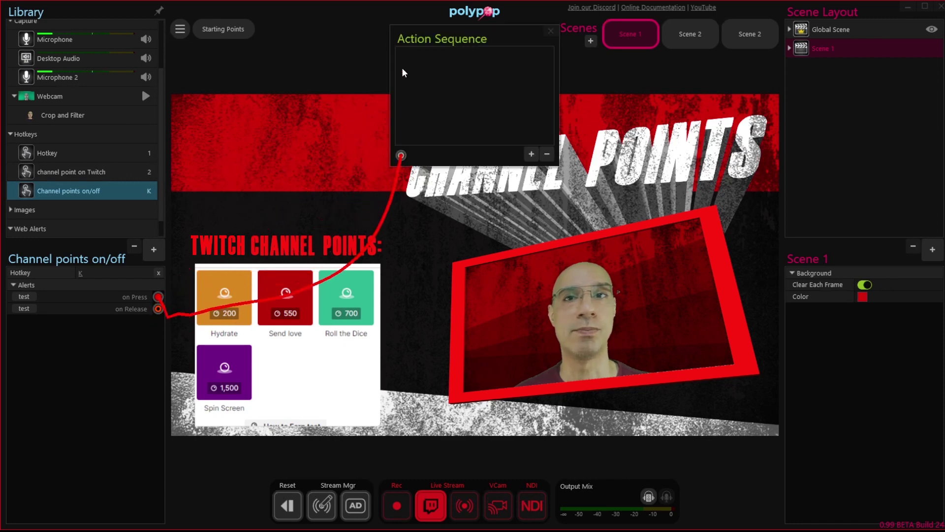
double_click(452, 41)
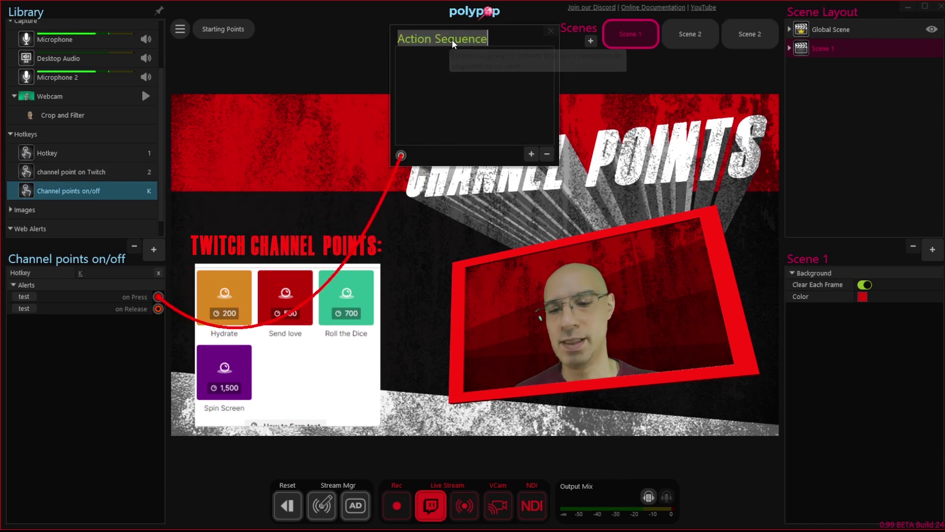
type("Channel points on/off")
key("Return")
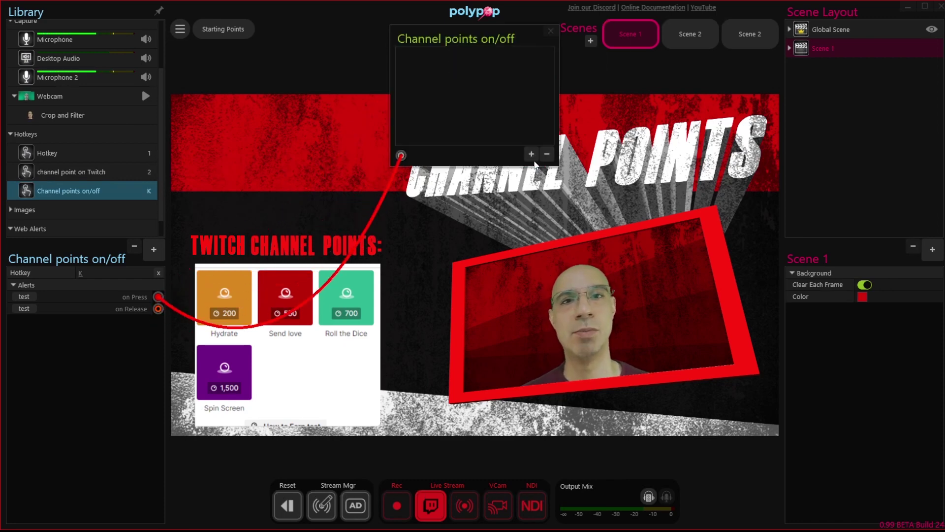
Add an Emit Alert action that toggles the Hydrate reward's Enabled setting on/off, and test it twice with the hotkey
left_click(531, 154)
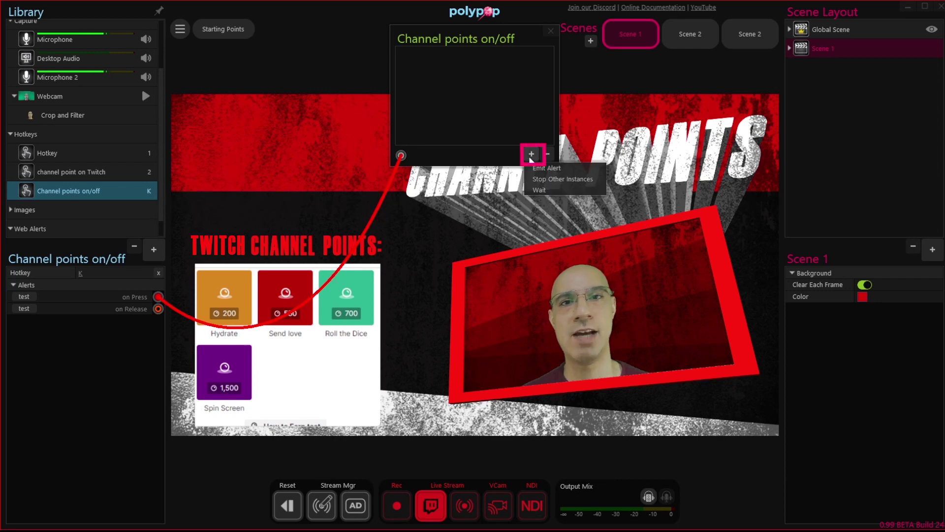
left_click(565, 169)
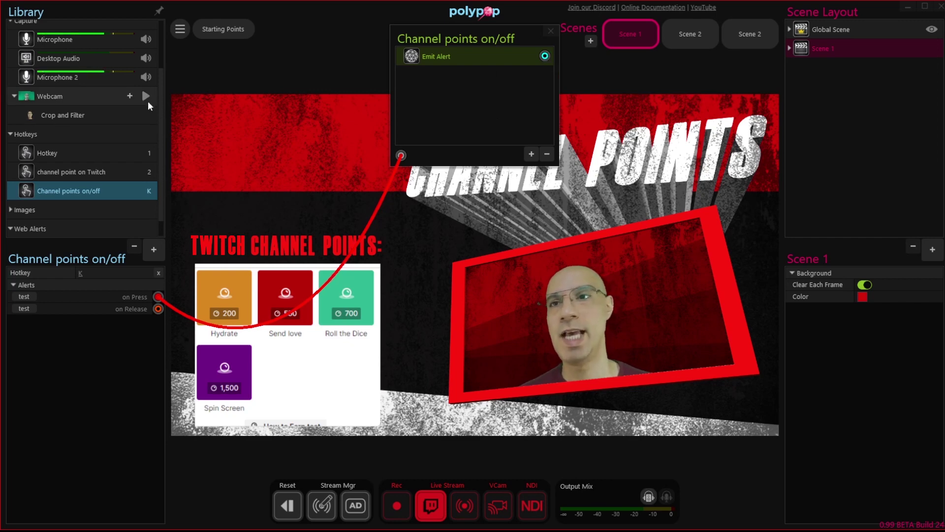
scroll(155, 147, "down", 1)
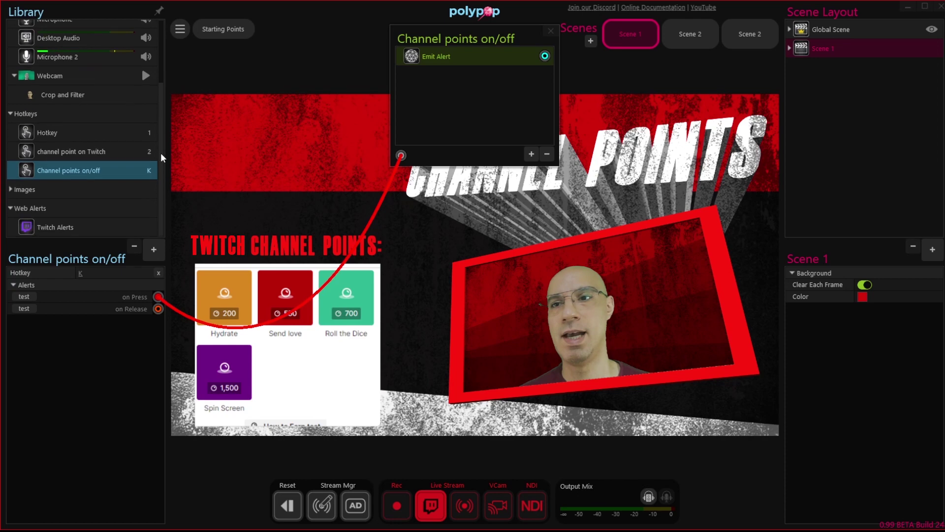
left_click(71, 229)
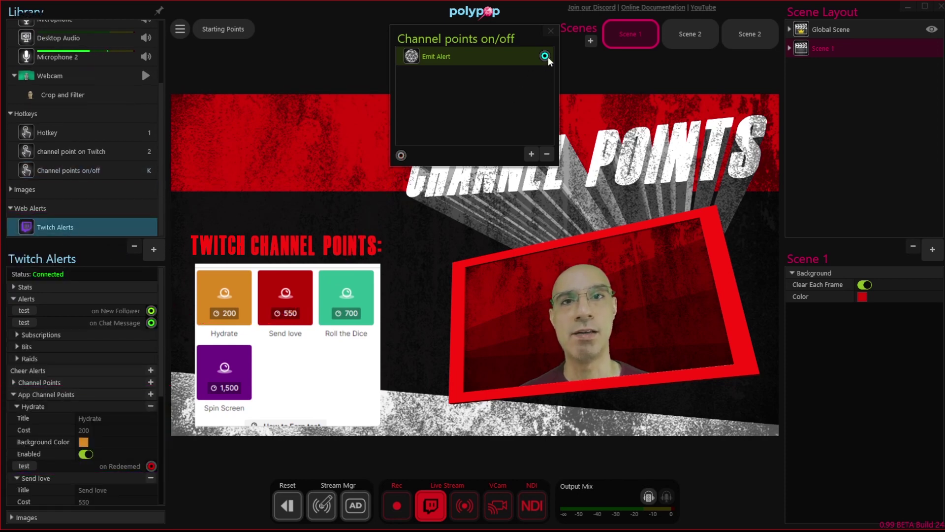
left_click_drag(546, 57, 151, 454)
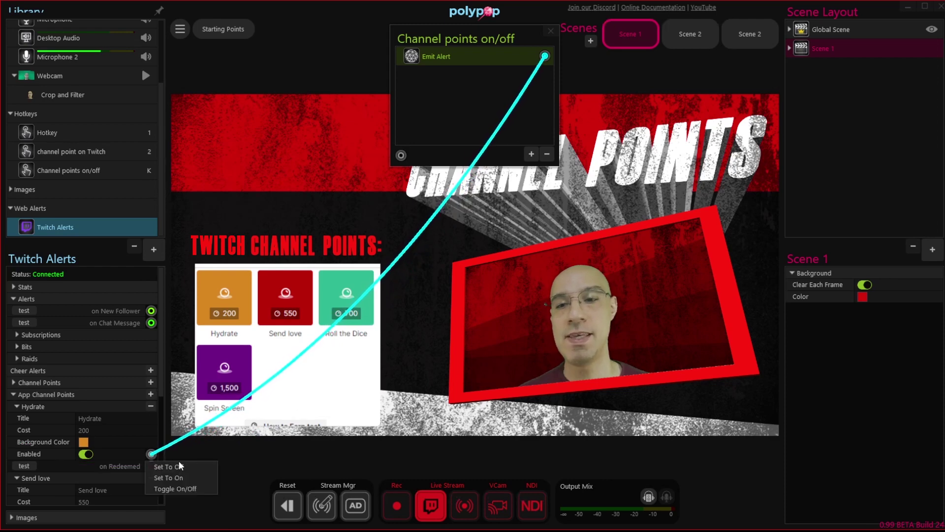
left_click(209, 487)
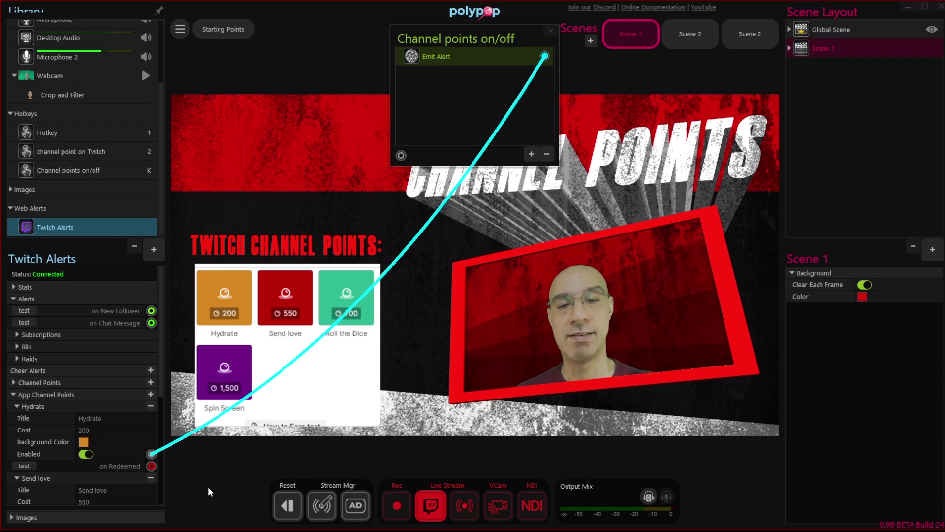
key("k")
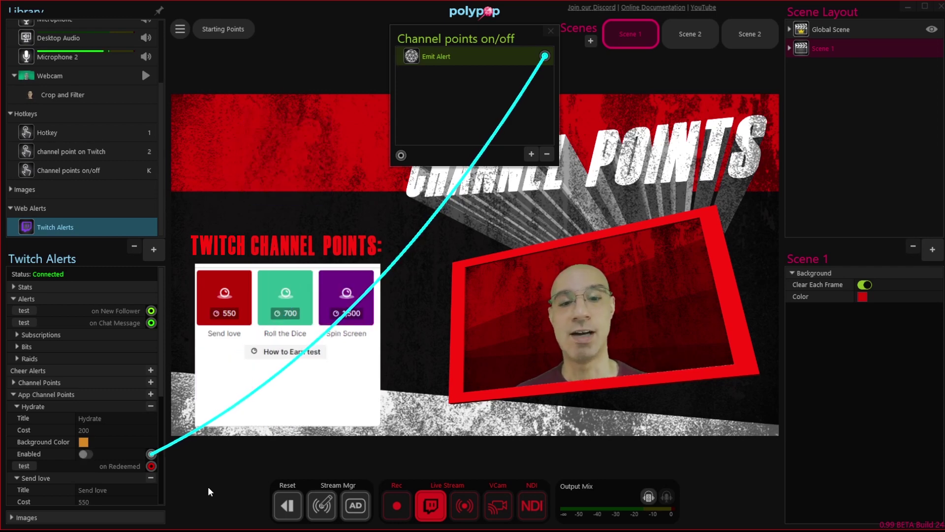
key("k")
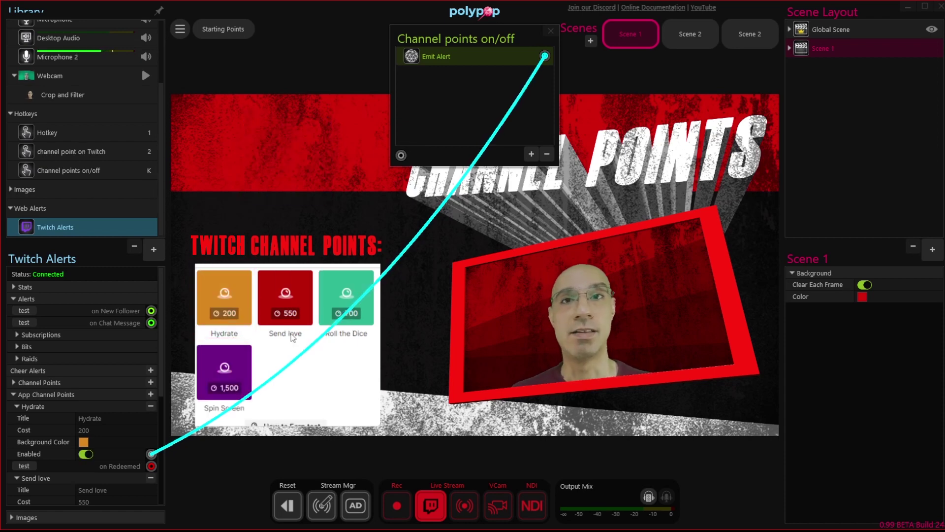
Wire the Emit Alert action to toggle on/off the Enabled settings of the Send love, Roll the Dice and Spin Screen rewards
scroll(155, 406, "down", 4)
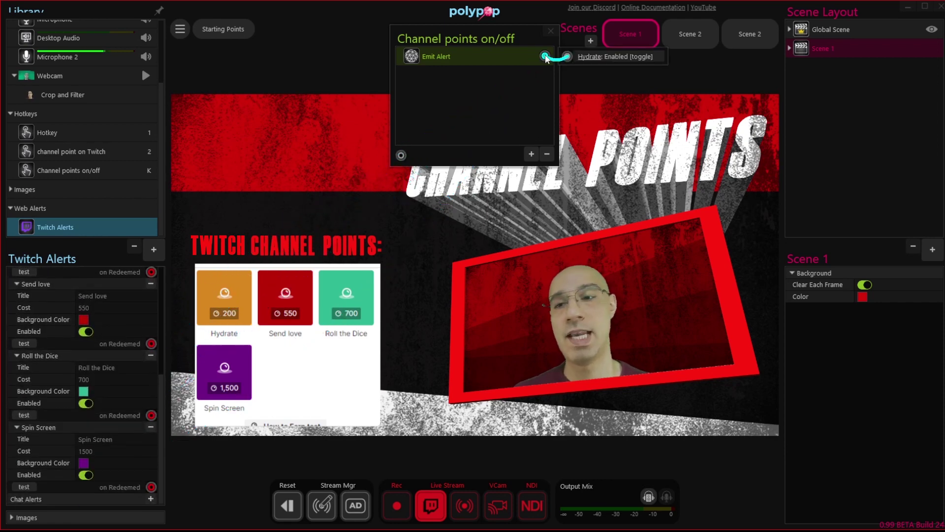
left_click_drag(544, 56, 151, 331)
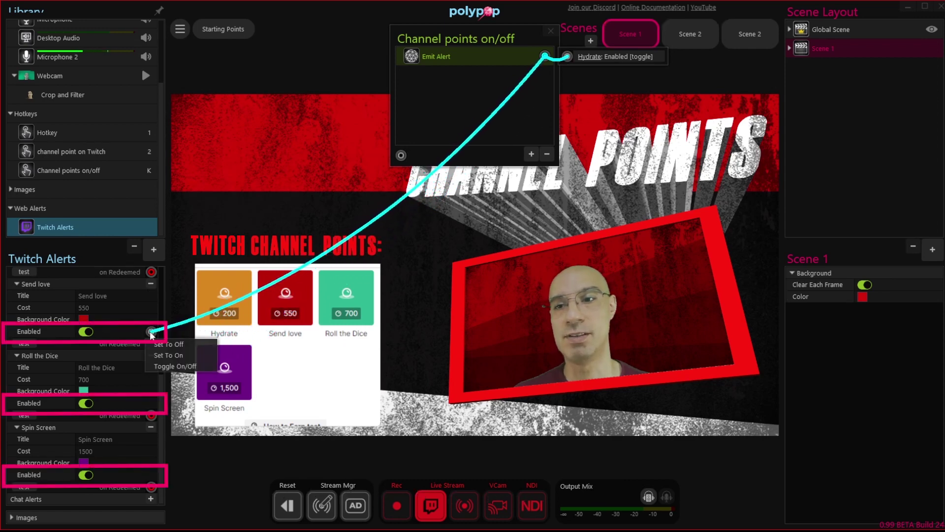
left_click(196, 370)
left_click_drag(545, 56, 152, 403)
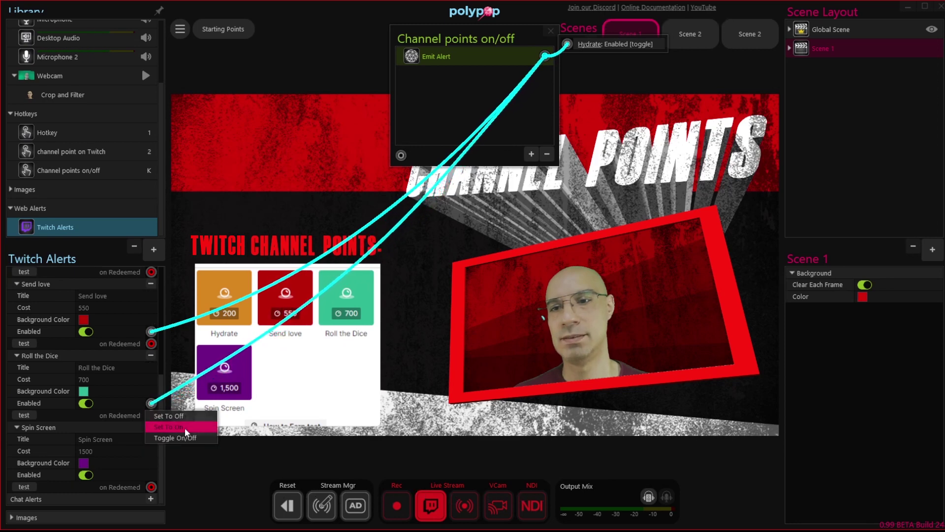
left_click(194, 434)
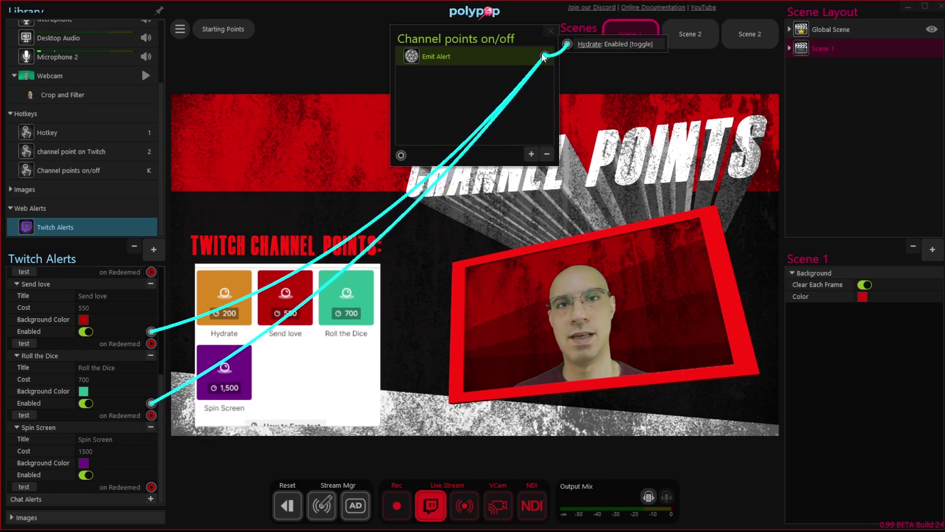
left_click_drag(545, 55, 154, 478)
left_click(187, 508)
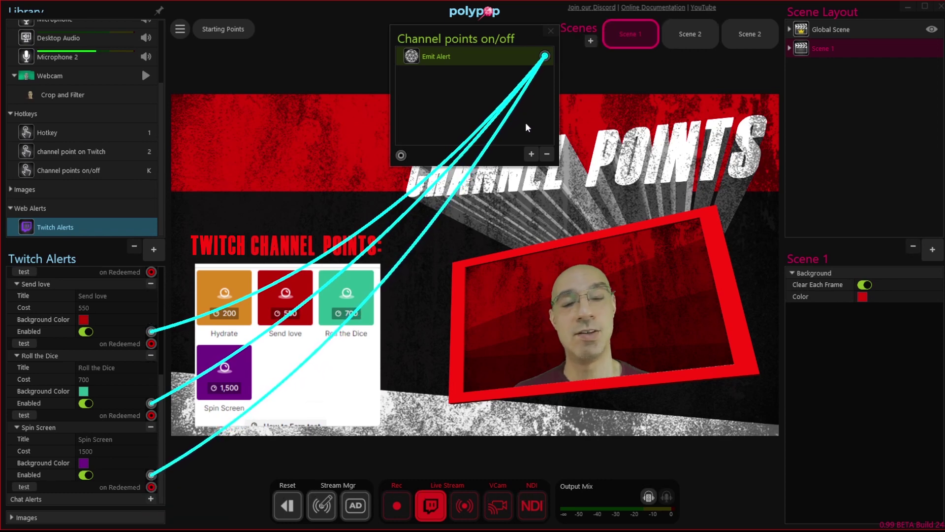
Test the Channel points on/off hotkey twice and close its action sequence window
key("k")
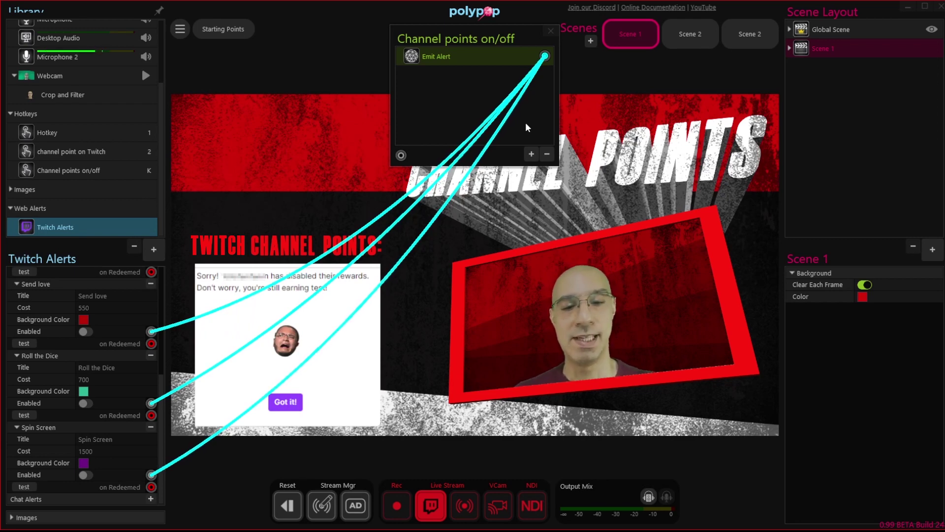
key("k")
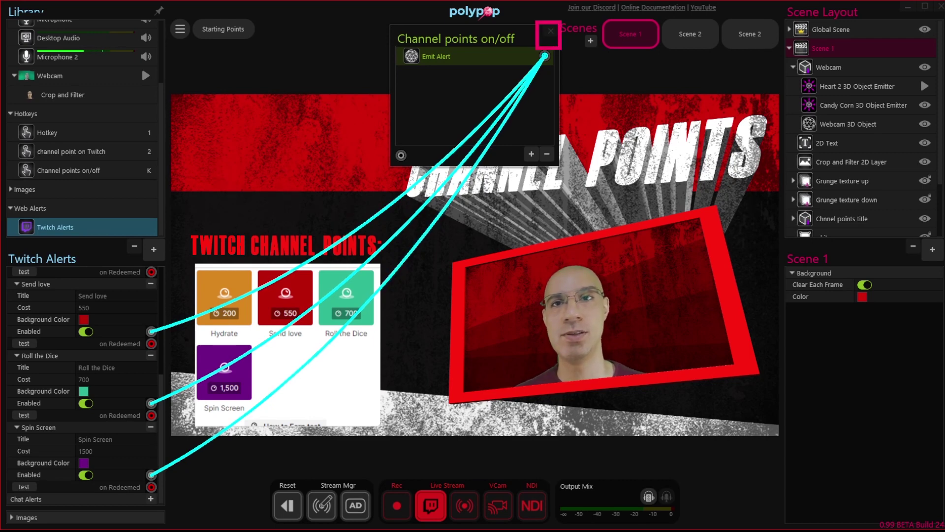
left_click(551, 31)
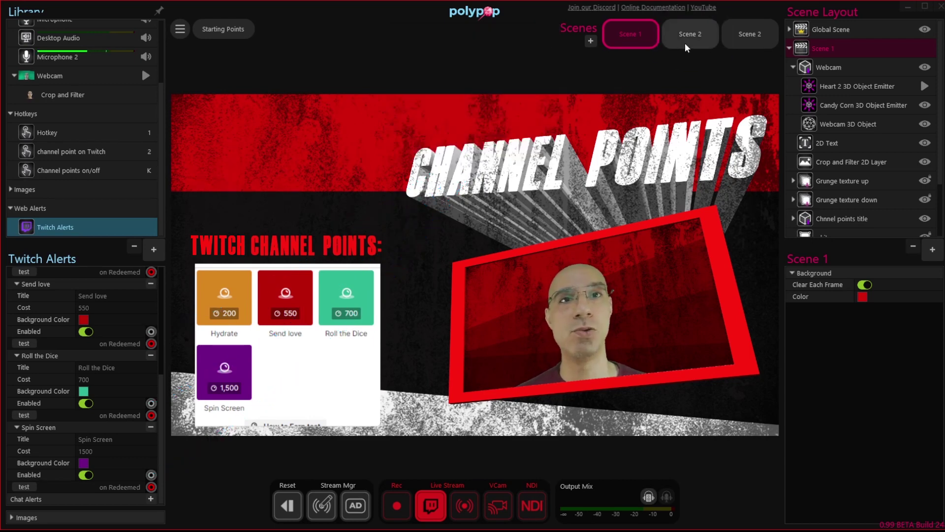
Preview switching between Scene 1 and the first Scene 2, ending on Scene 1
left_click(698, 42)
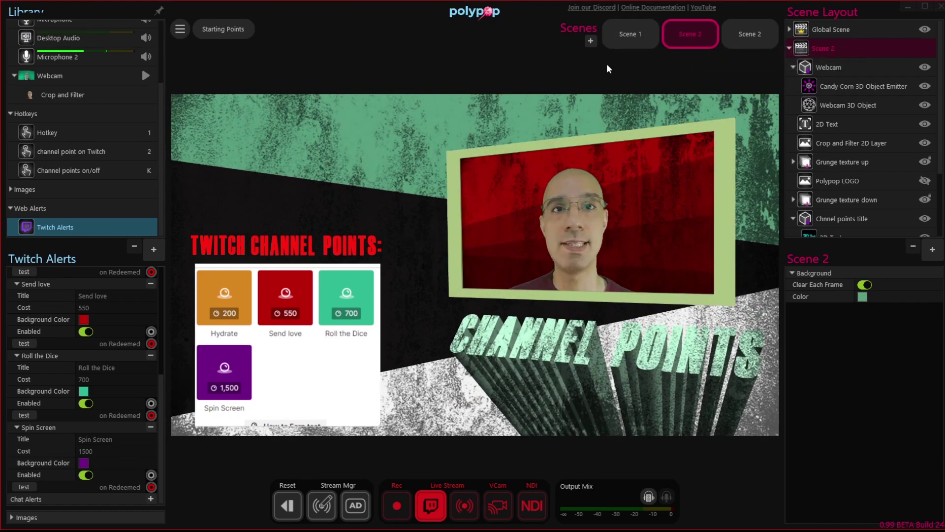
left_click(621, 35)
left_click(689, 35)
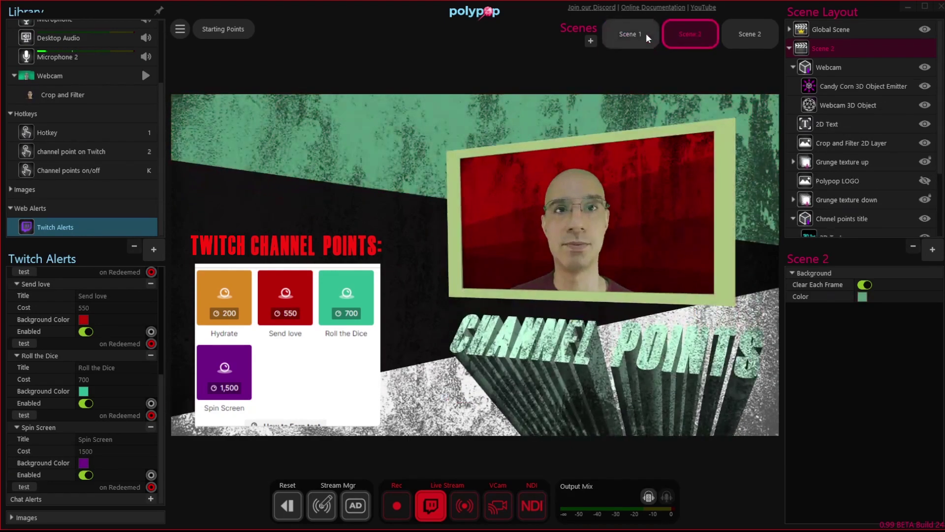
left_click(647, 37)
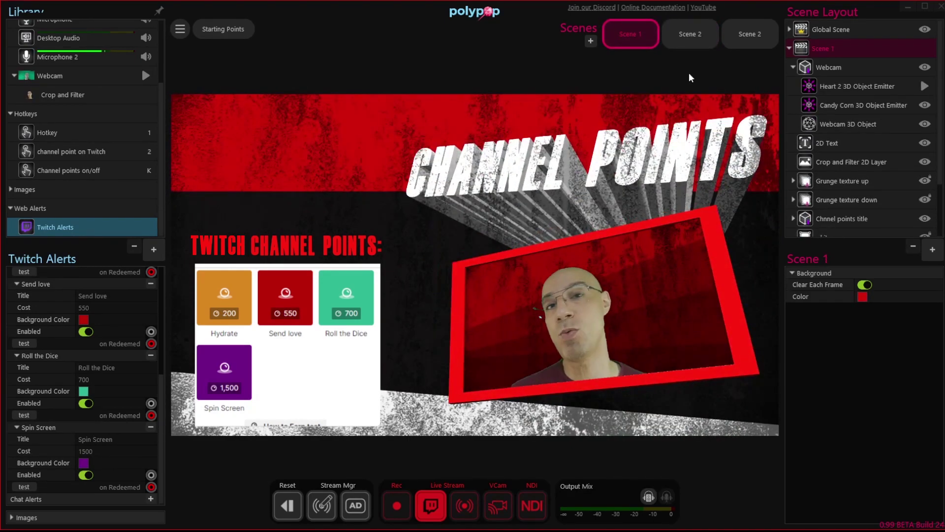
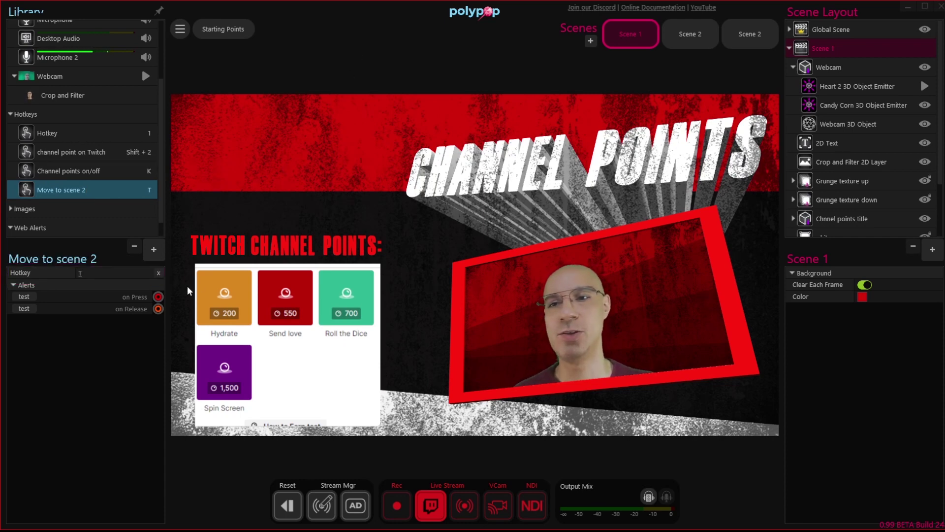
Create an action sequence from the Move to scene 2 hotkey's on Press alert and name it Move to scene 2
left_click_drag(158, 297, 402, 72)
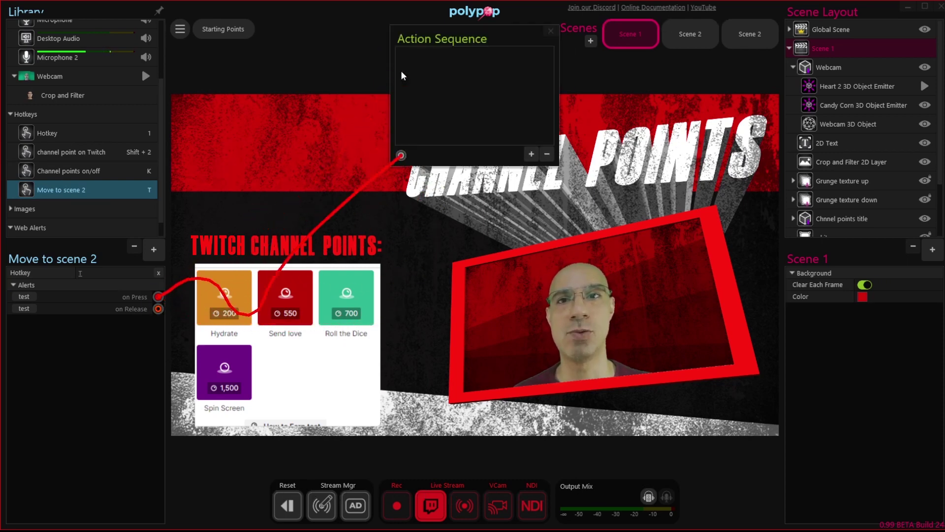
double_click(476, 38)
type("Move to scene 2")
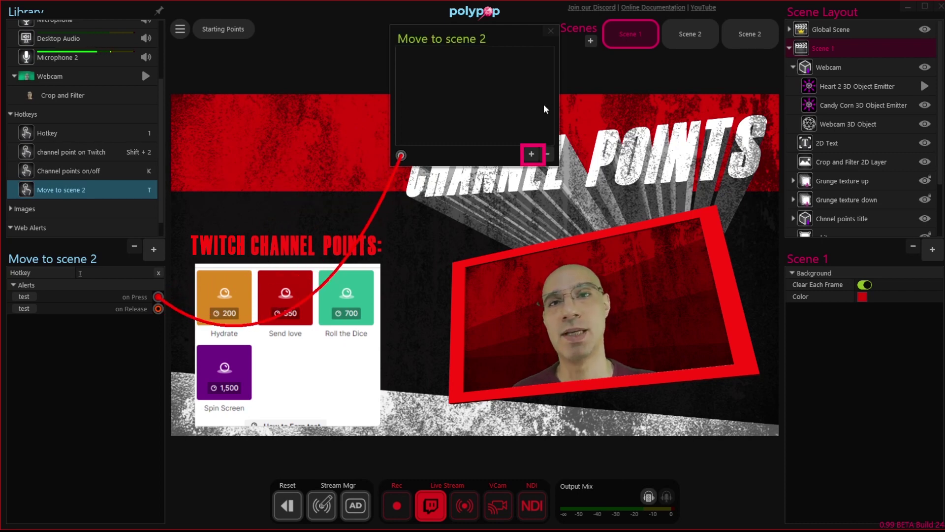
Add an Emit Alert action that triggers the first Scene 2, return to Scene 1, and rename the action move to scene two
left_click(531, 154)
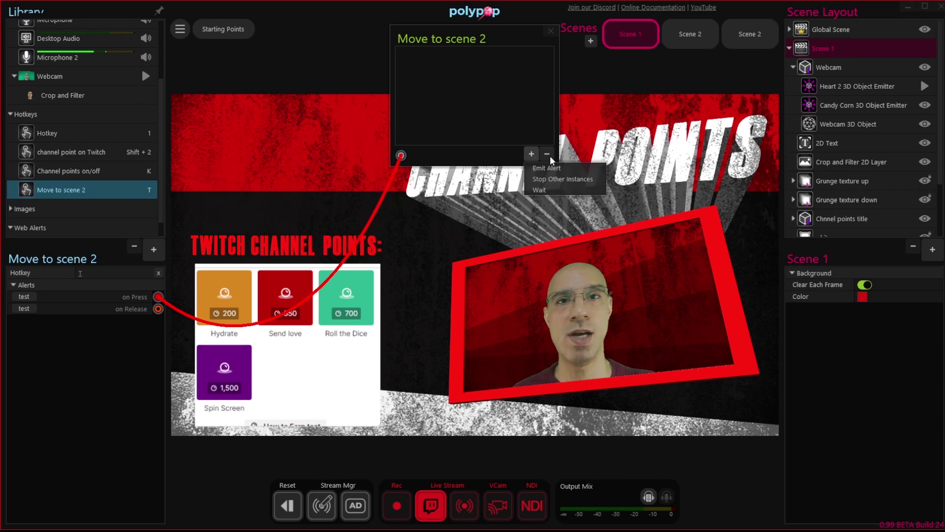
left_click(575, 170)
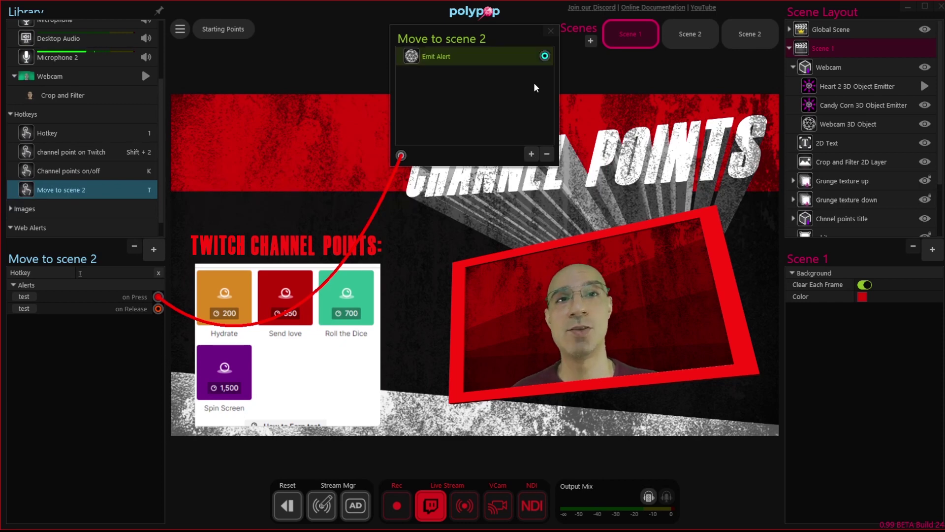
left_click_drag(545, 56, 668, 26)
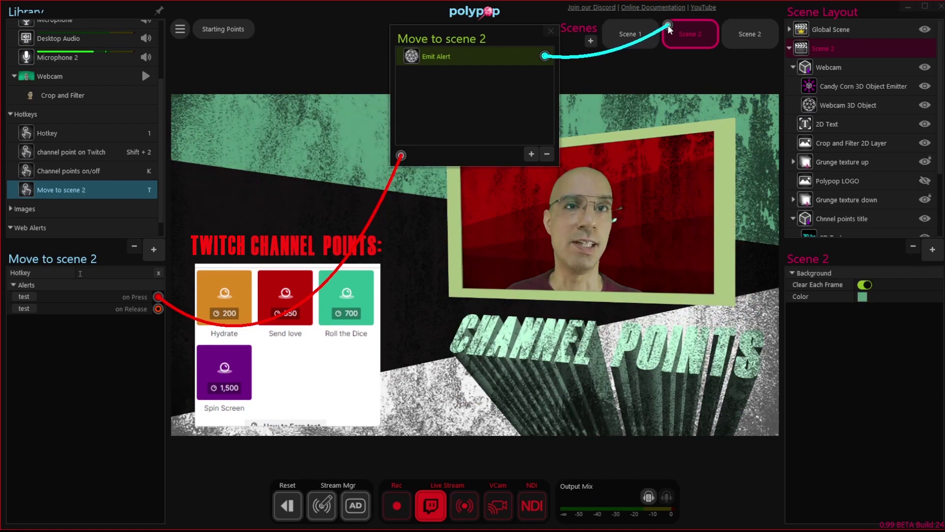
left_click(629, 33)
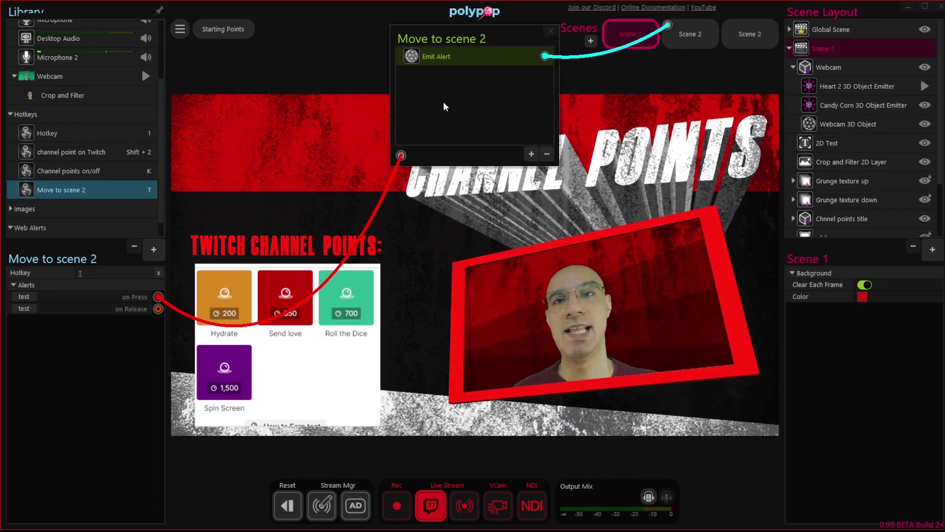
double_click(448, 57)
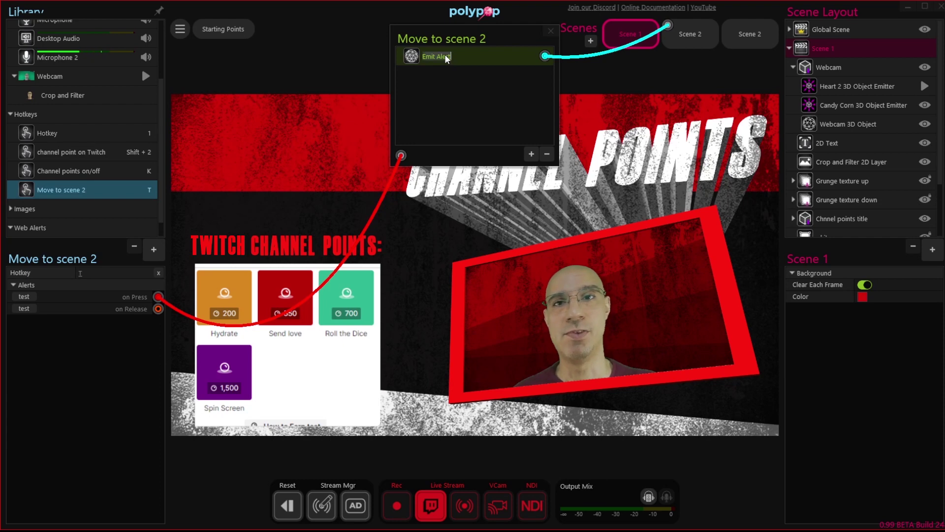
type("move to scene two")
key("Return")
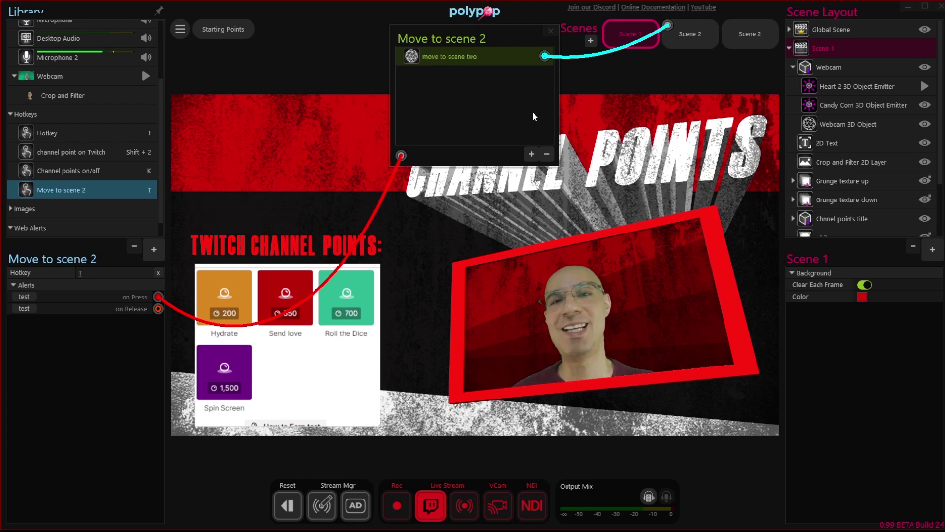
Add a second Emit Alert action that sets the Hydrate reward's Enabled setting in Twitch Alerts to off
left_click(532, 155)
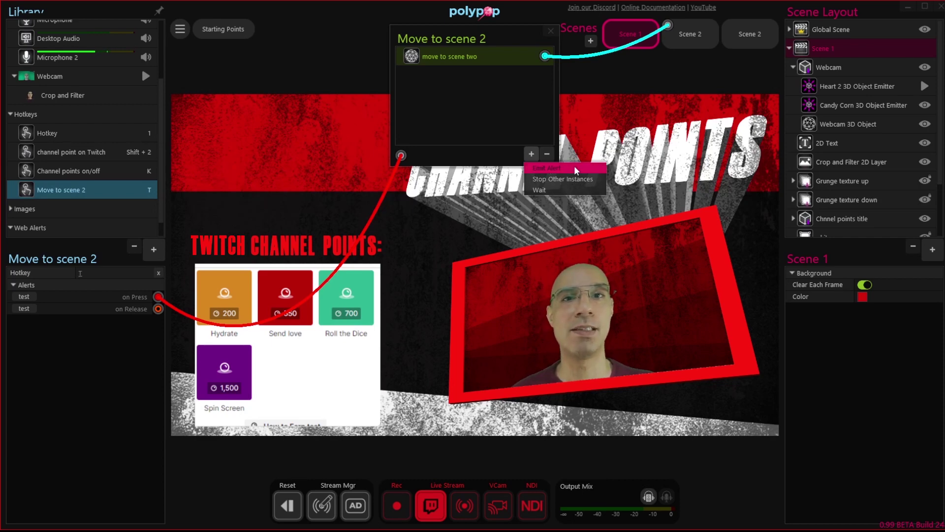
left_click(546, 168)
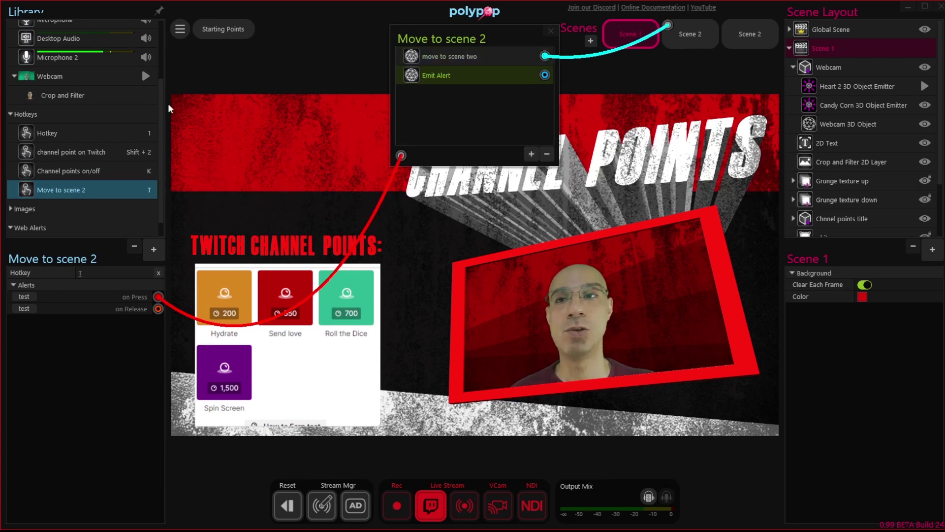
scroll(84, 212, "down", 1)
left_click(87, 228)
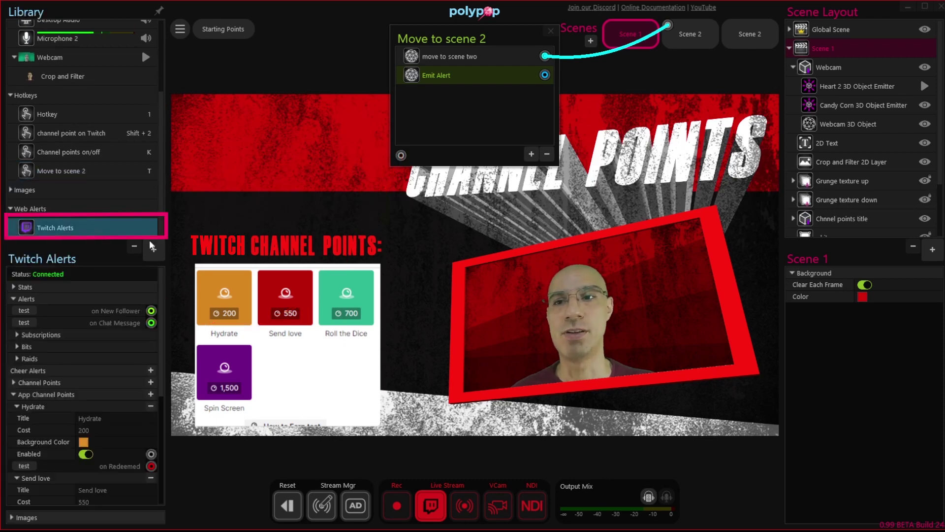
scroll(161, 280, "down", 1)
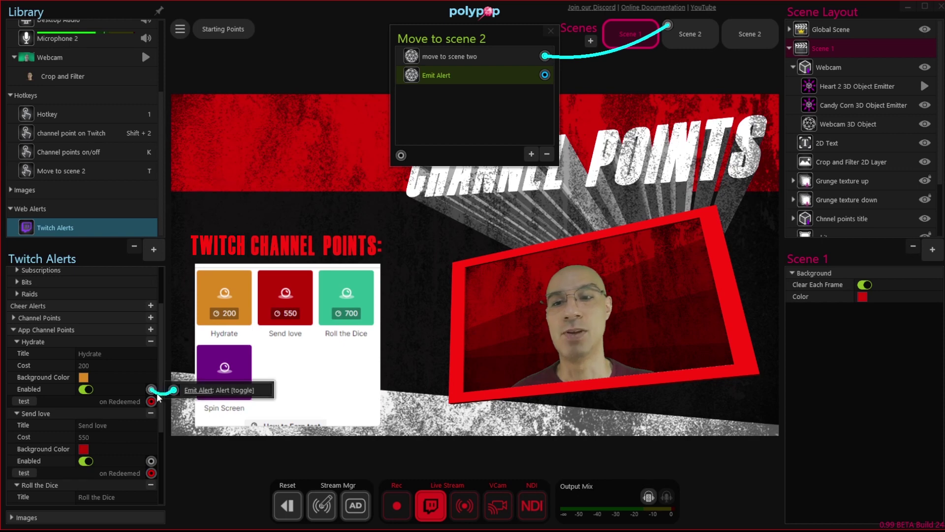
left_click_drag(545, 75, 153, 391)
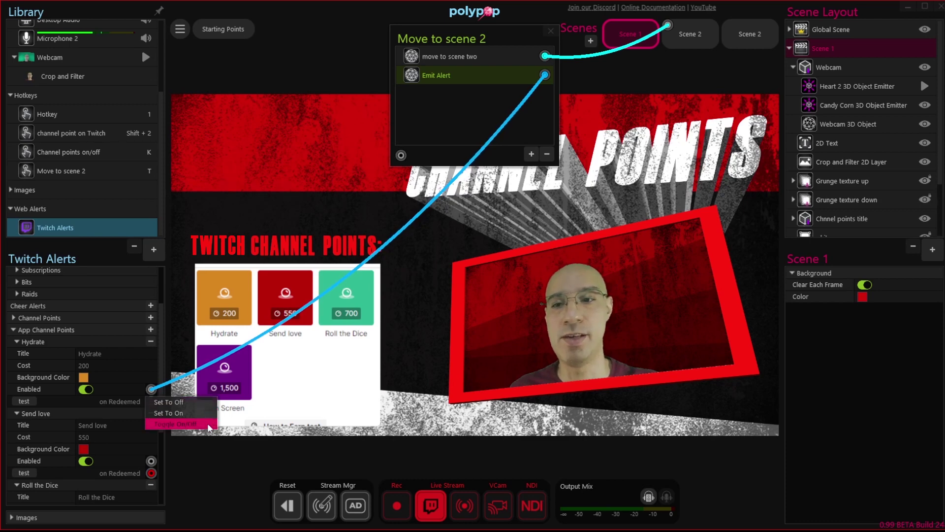
left_click(212, 408)
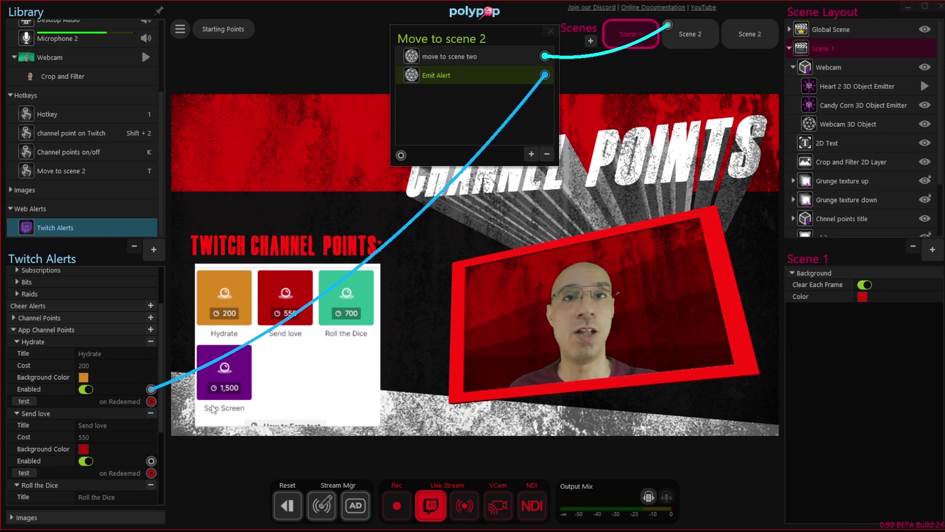
Wire the same alert to set Send love, Roll the Dice and Spin Screen to off, then test the T hotkey and close the sequence
scroll(162, 411, "down", 3)
left_click_drag(544, 75, 151, 384)
left_click(197, 404)
scroll(98, 369, "down", 2)
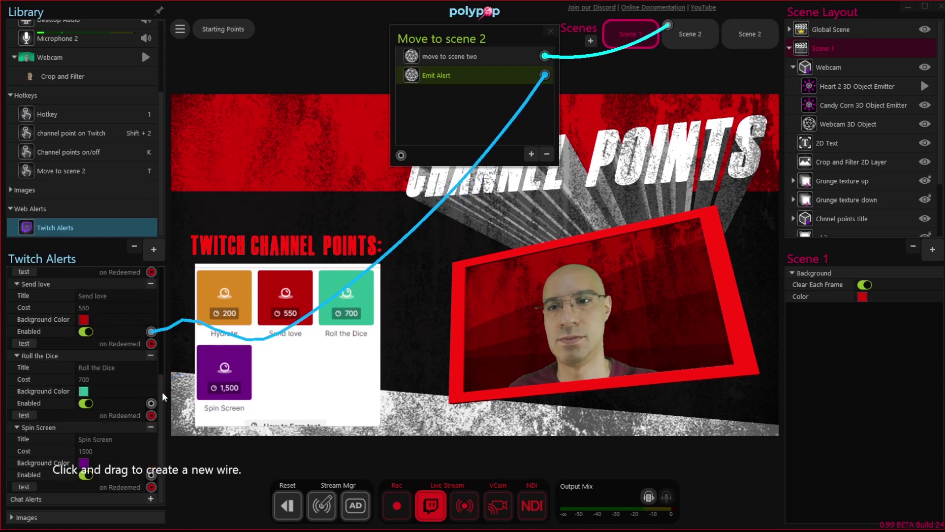
left_click_drag(544, 75, 151, 403)
left_click(169, 415)
left_click_drag(544, 74, 151, 475)
left_click(169, 482)
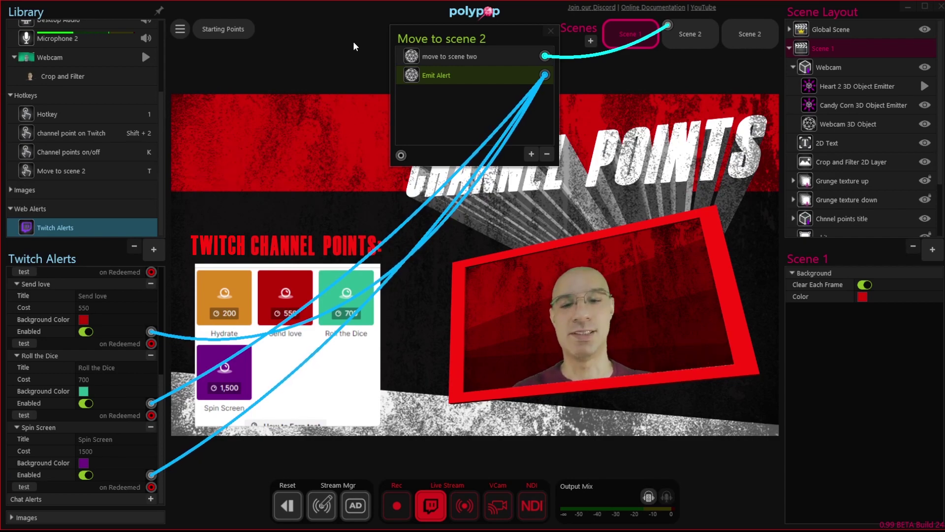
key("t")
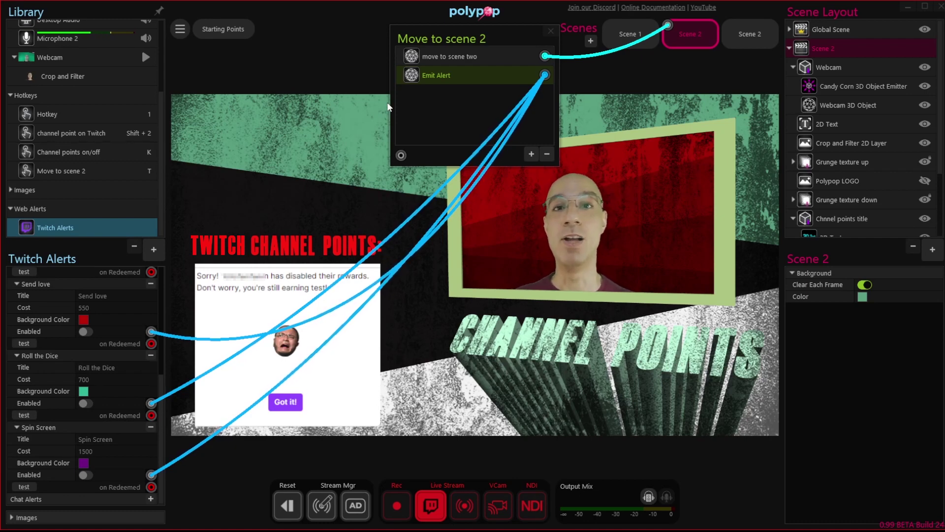
left_click(551, 31)
Add a hotkey source named MOve to scene one and assign it to Y
left_click(154, 249)
left_click(189, 397)
type("MOve to scene one")
key("Return")
left_click(97, 272)
key("y")
Create an action sequence from the new hotkey's on Press alert with an Emit Alert action that triggers Scene 1
left_click_drag(158, 296, 402, 155)
left_click(532, 154)
left_click_drag(545, 55, 608, 25)
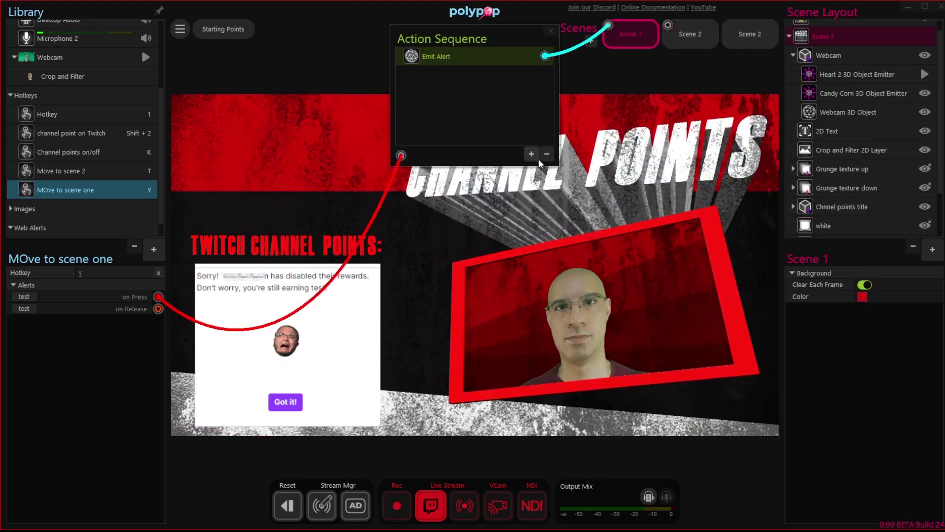
Add a second Emit Alert action that sets the Hydrate reward's Enabled setting to on
left_click(531, 154)
scroll(161, 139, "down", 1)
left_click(55, 228)
left_click_drag(545, 74, 151, 453)
left_click(185, 467)
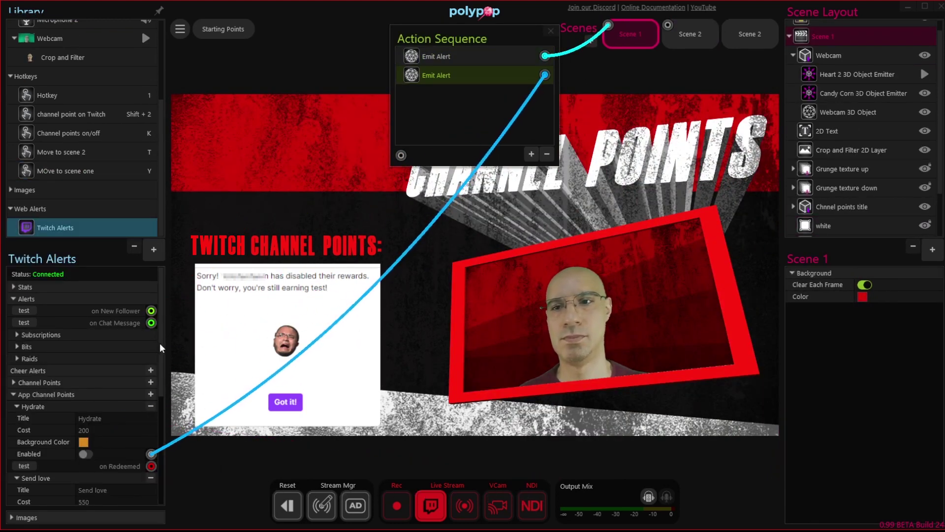
Wire the second Emit Alert to set the Enabled settings of Send love, Roll the Dice and Spin Screen to on
scroll(158, 347, "down", 4)
left_click_drag(544, 75, 151, 331)
left_click(165, 343)
left_click_drag(545, 75, 153, 404)
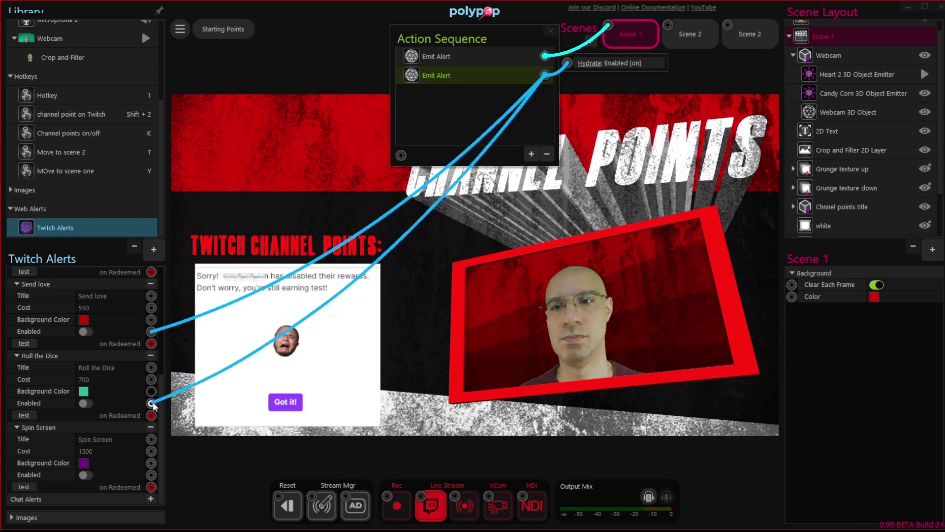
left_click_drag(544, 75, 151, 475)
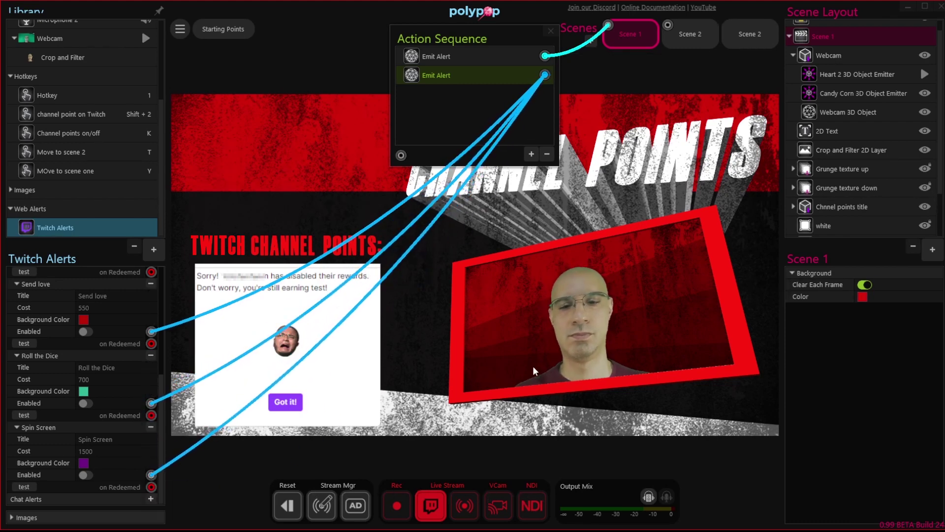
Close the action sequence and test the T and Y hotkeys by alternating between Scene 2 and Scene 1
key("t")
left_click(368, 80)
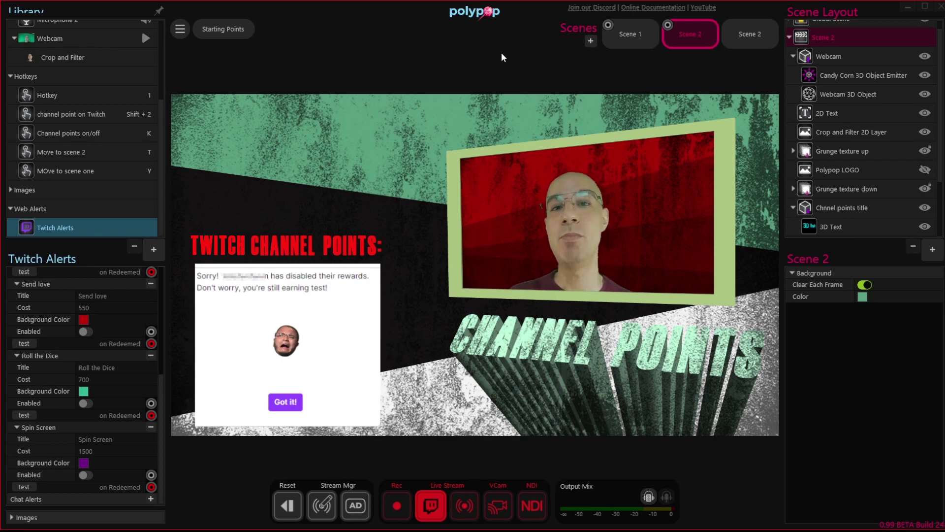
key("y")
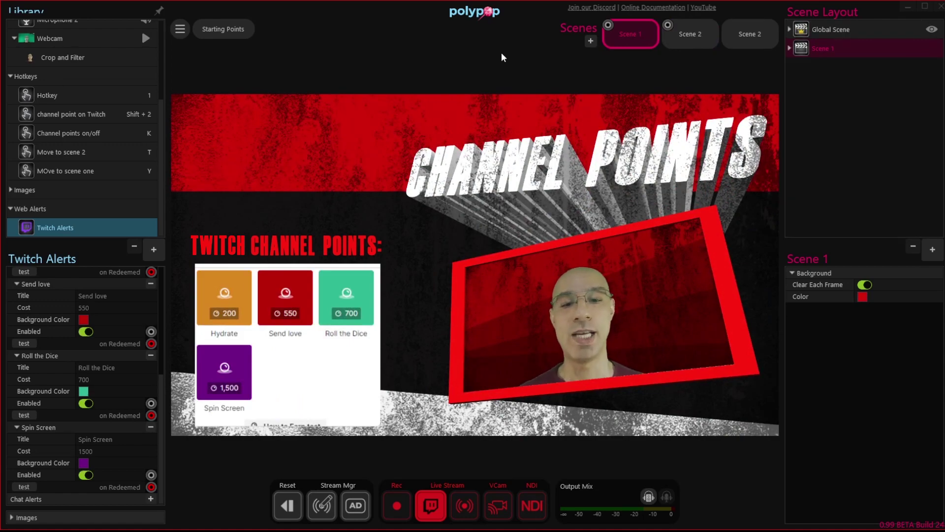
key("t")
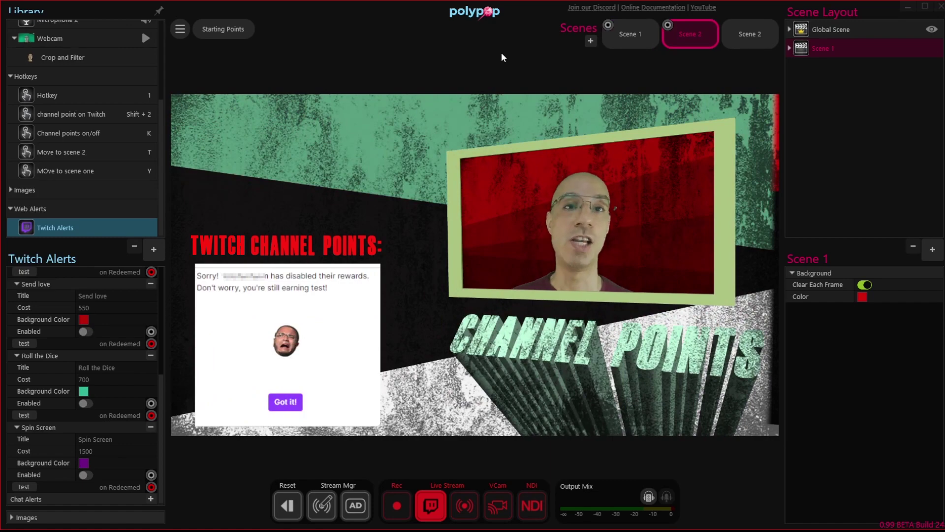
key("y")
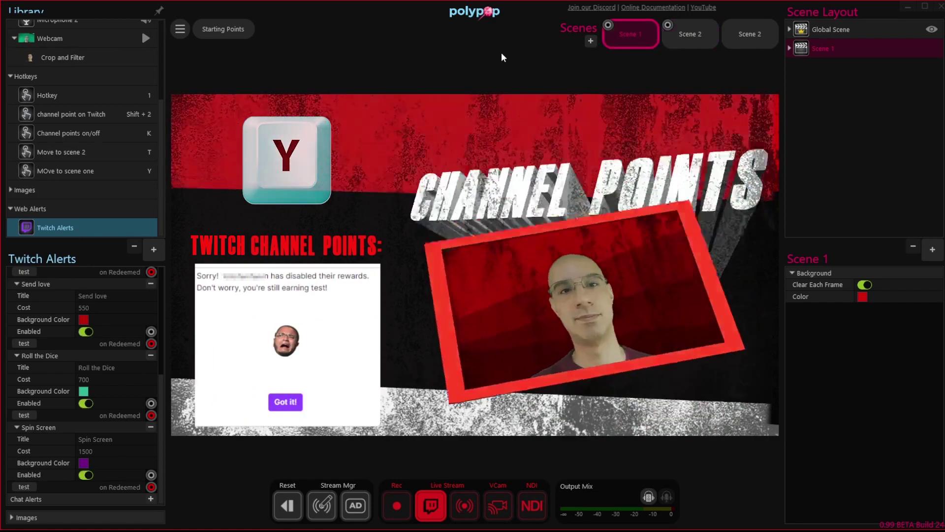